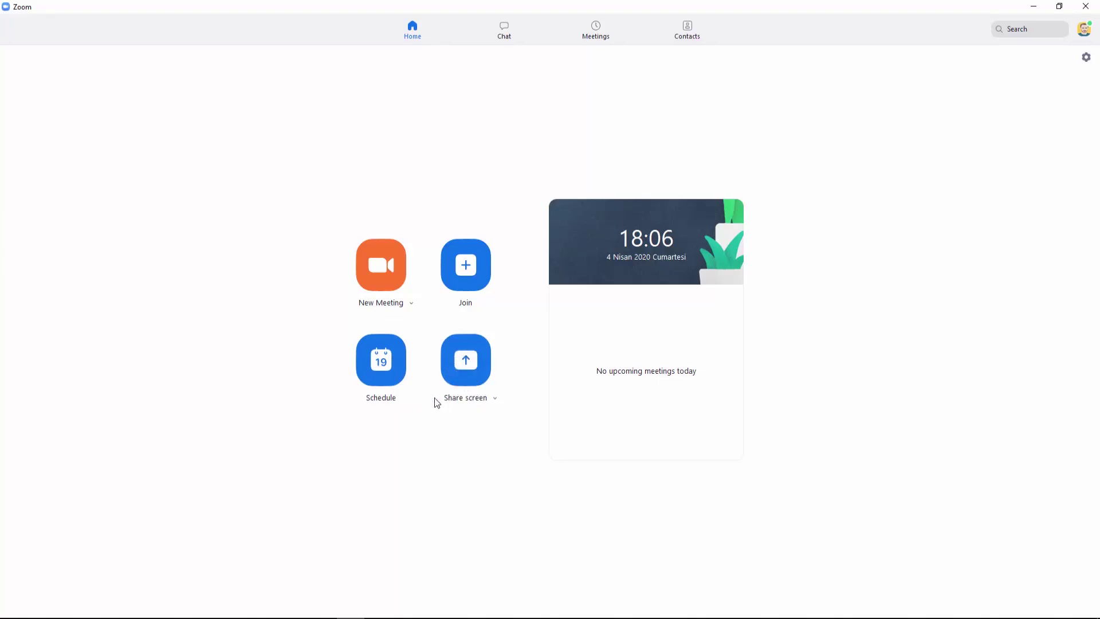
Step: Schedule a meeting for 4 April 2020 at 19:00 lasting 2 hours 30 minutes, and close the calendar page it opens
left_click(382, 370)
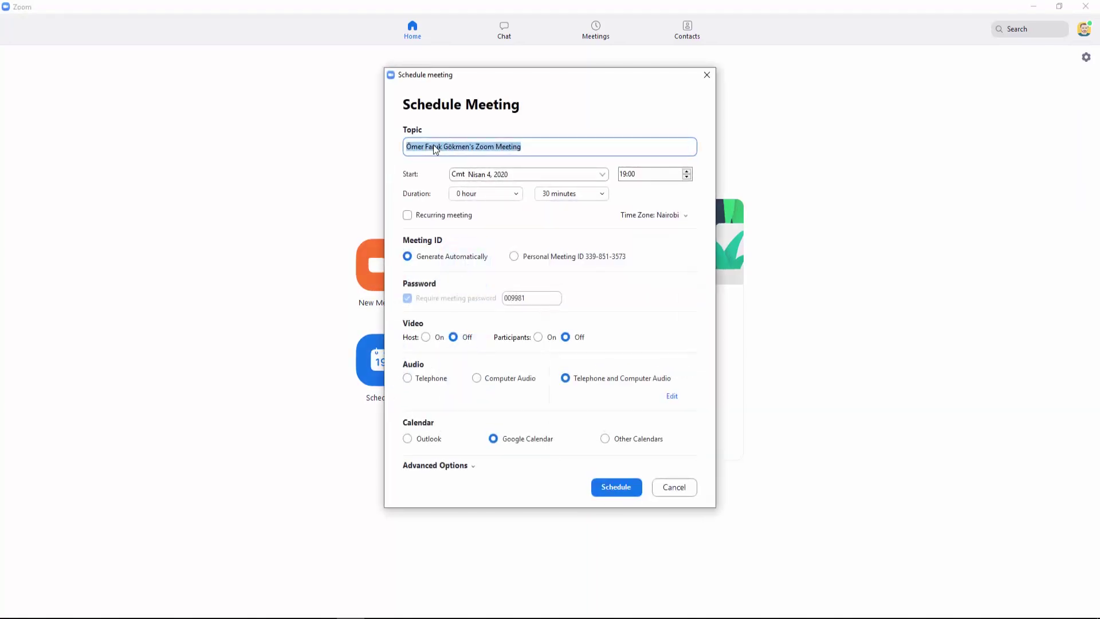
left_click(432, 146)
left_click_drag(521, 148, 480, 148)
left_click(471, 148)
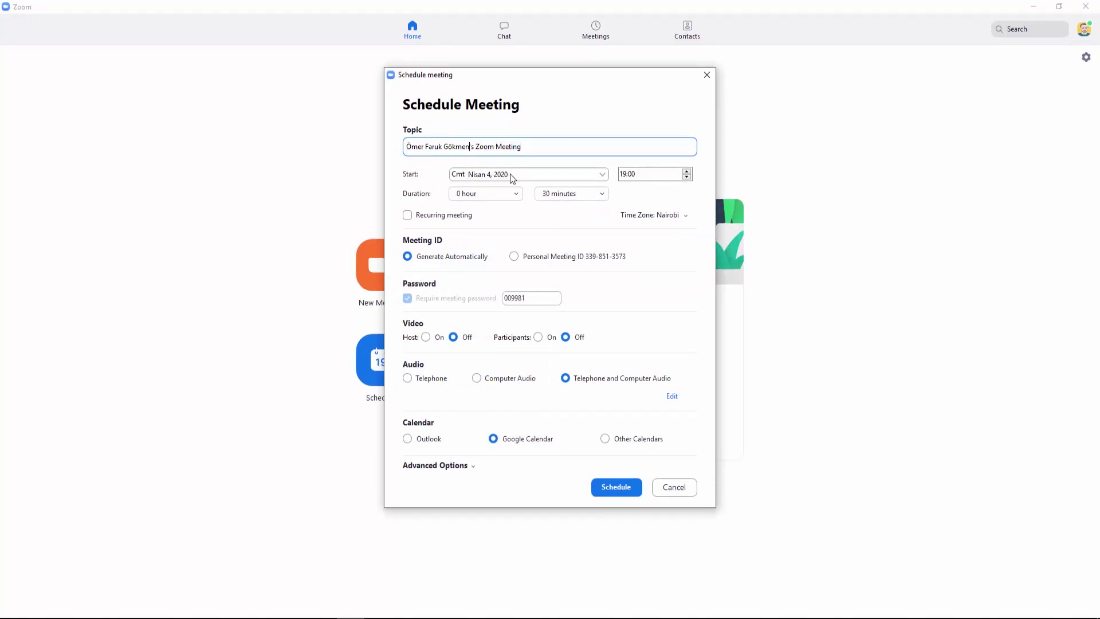
left_click(542, 177)
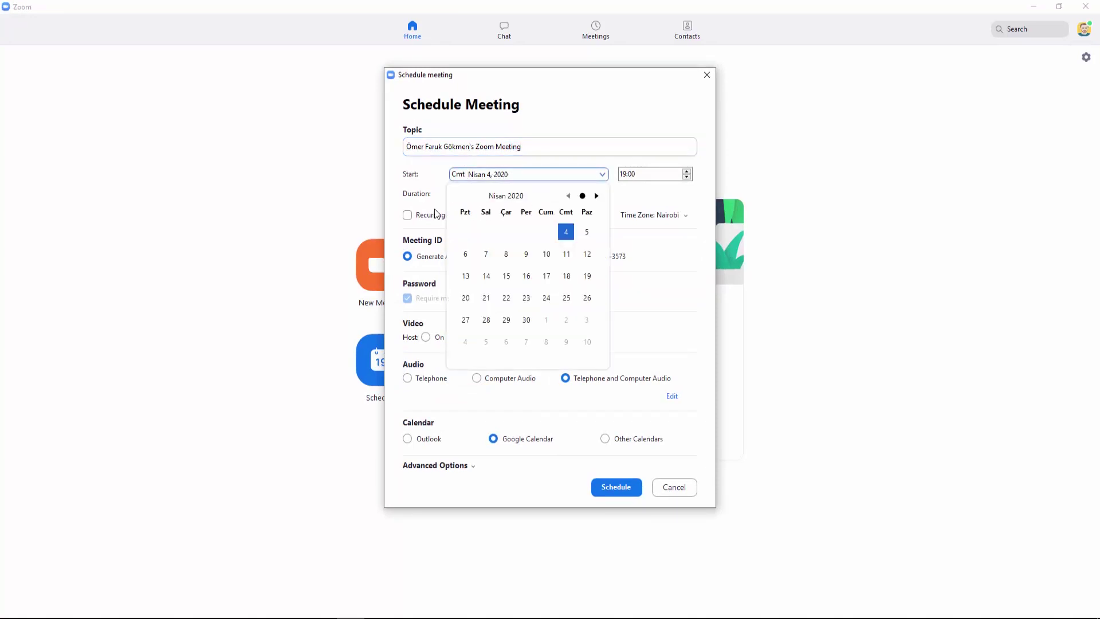
left_click(416, 187)
left_click(518, 193)
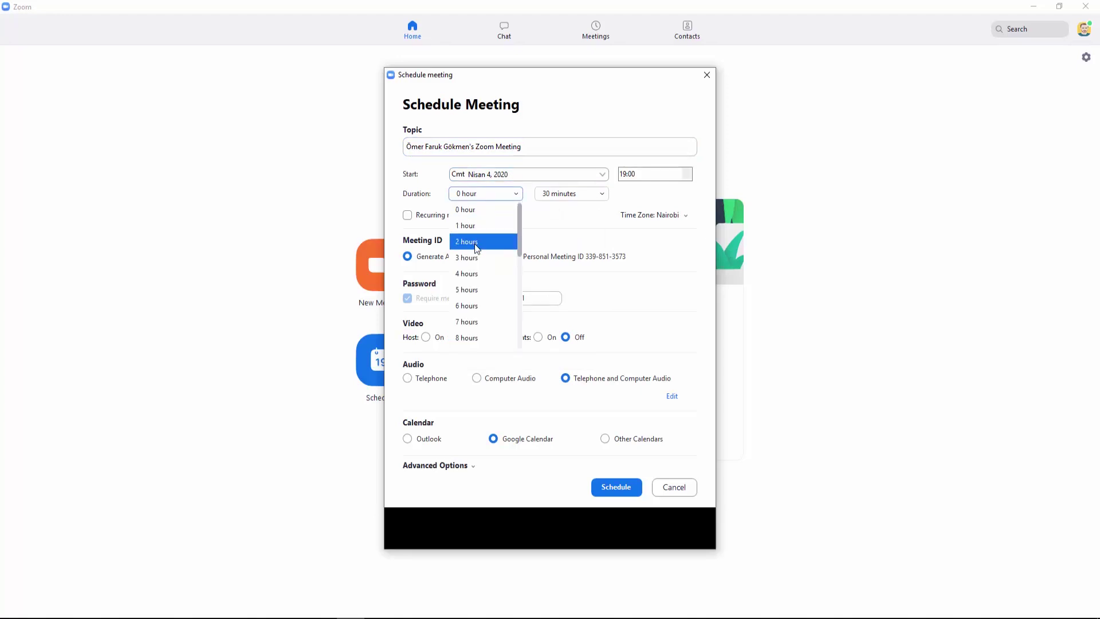
left_click(474, 241)
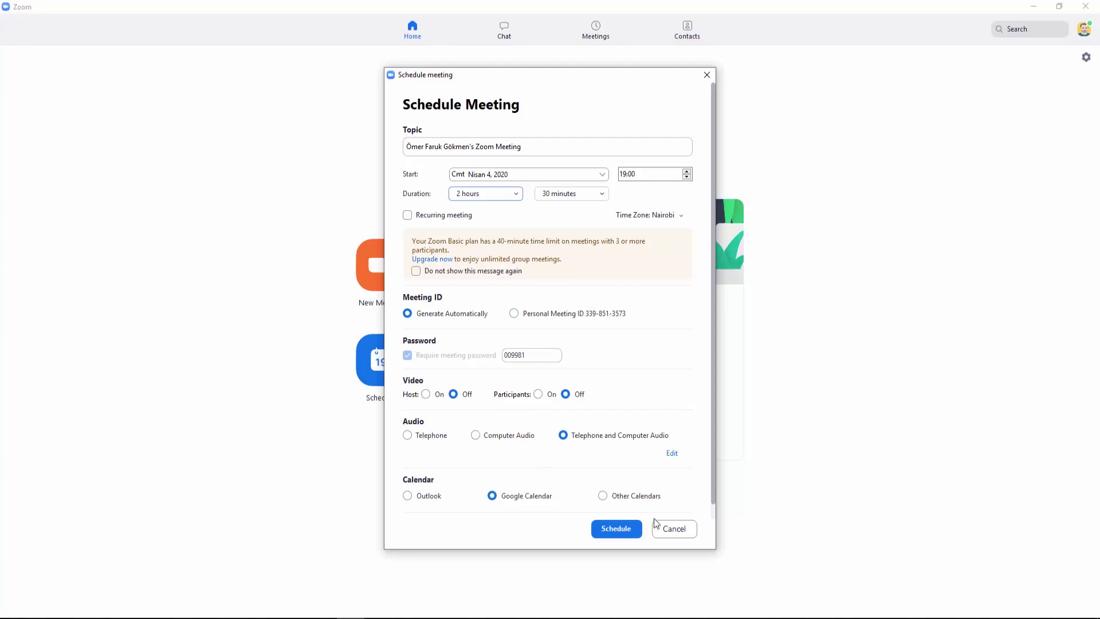
left_click(607, 530)
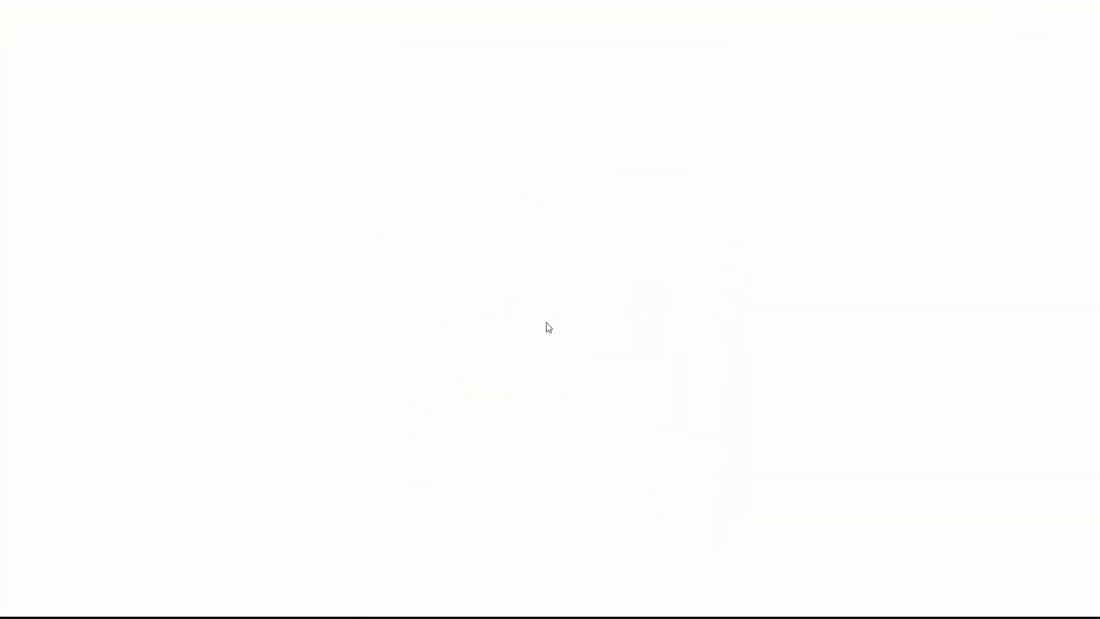
left_click(133, 10)
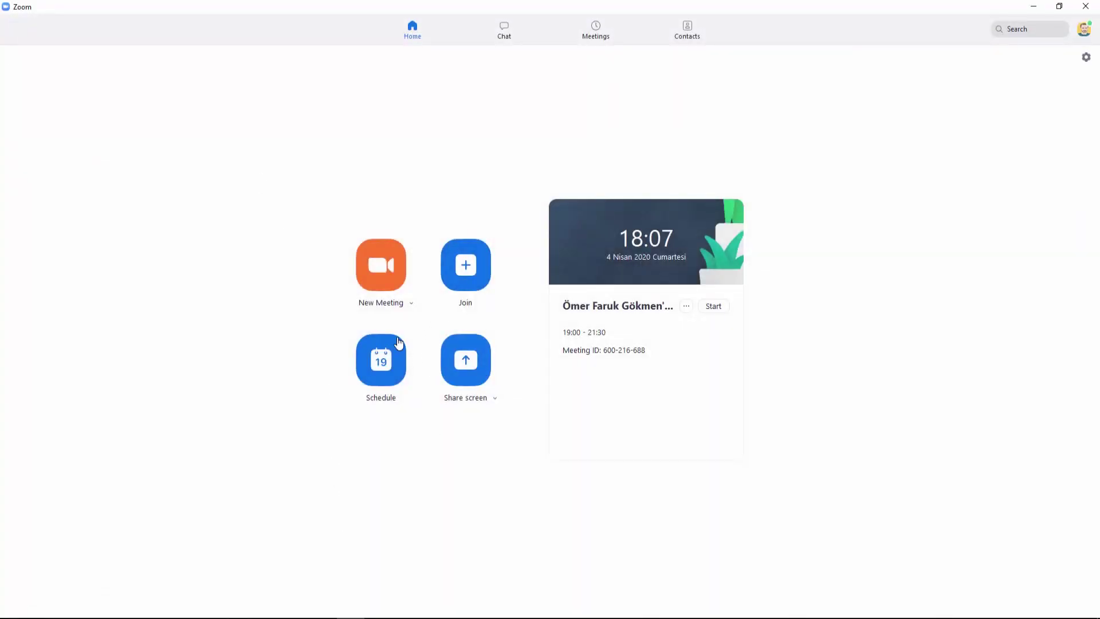
Step: Look over the Join Meeting dialog, the chat area and the Personal Meeting ID entry, ending on the home page
left_click(469, 267)
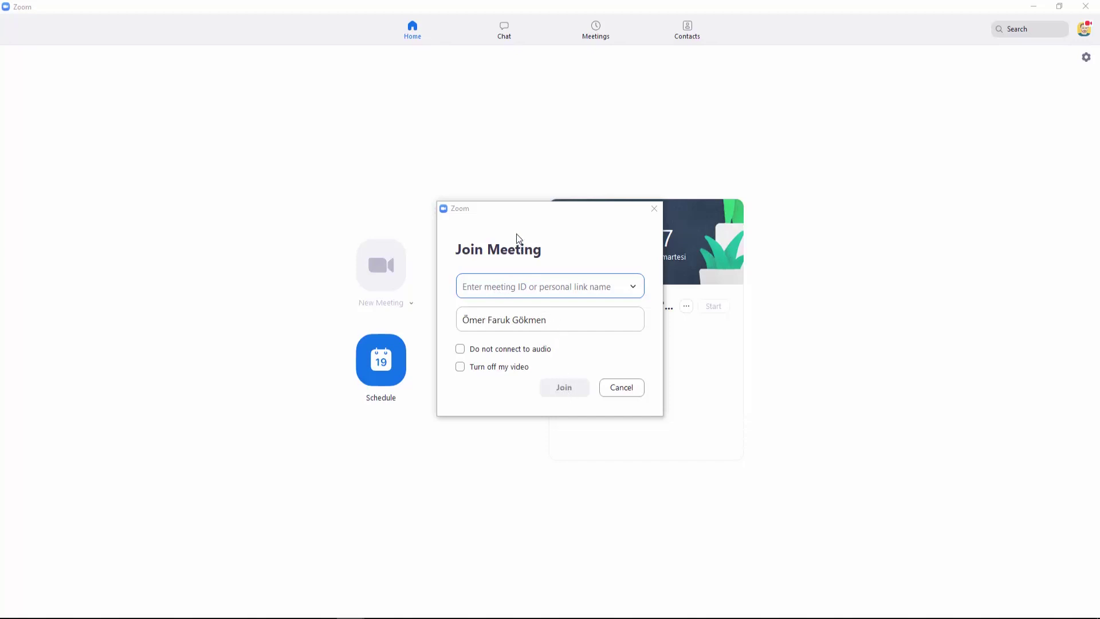
left_click(634, 388)
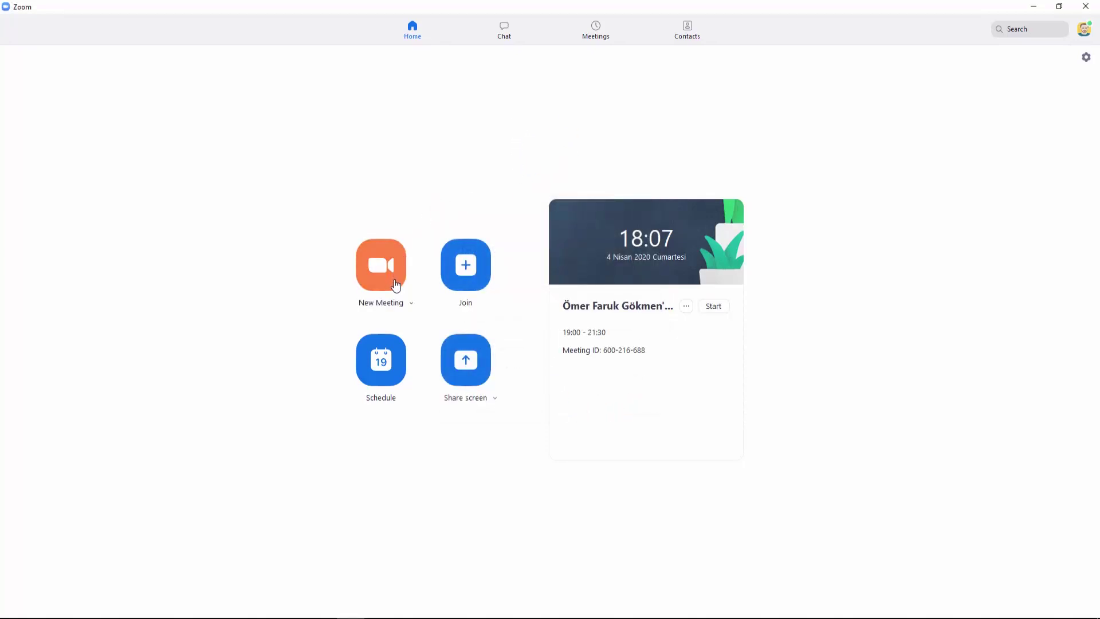
left_click(504, 28)
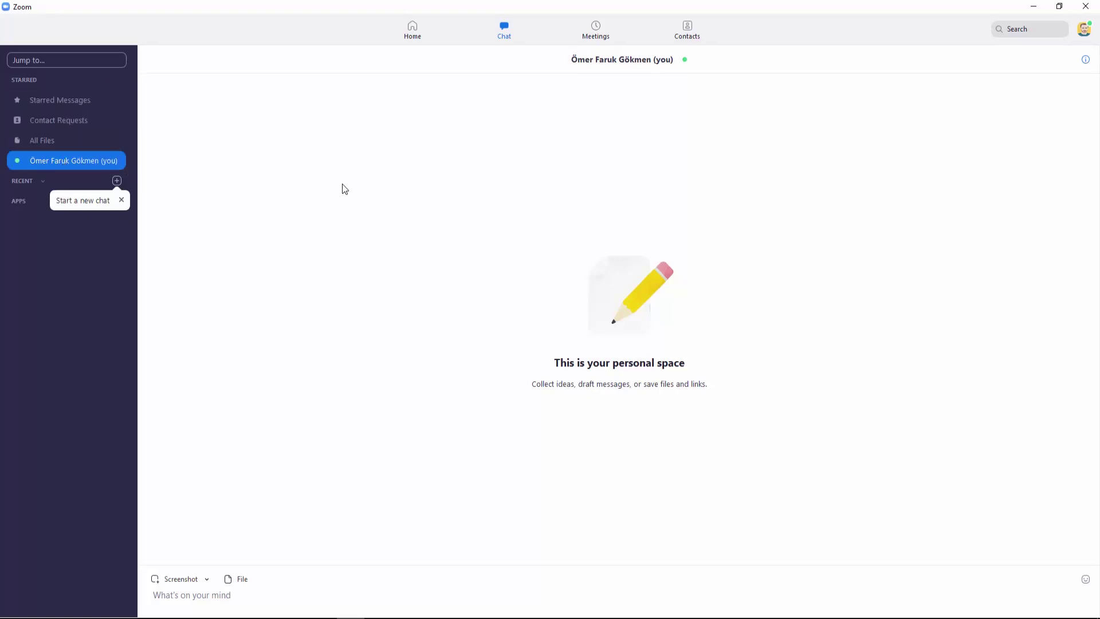
left_click(603, 27)
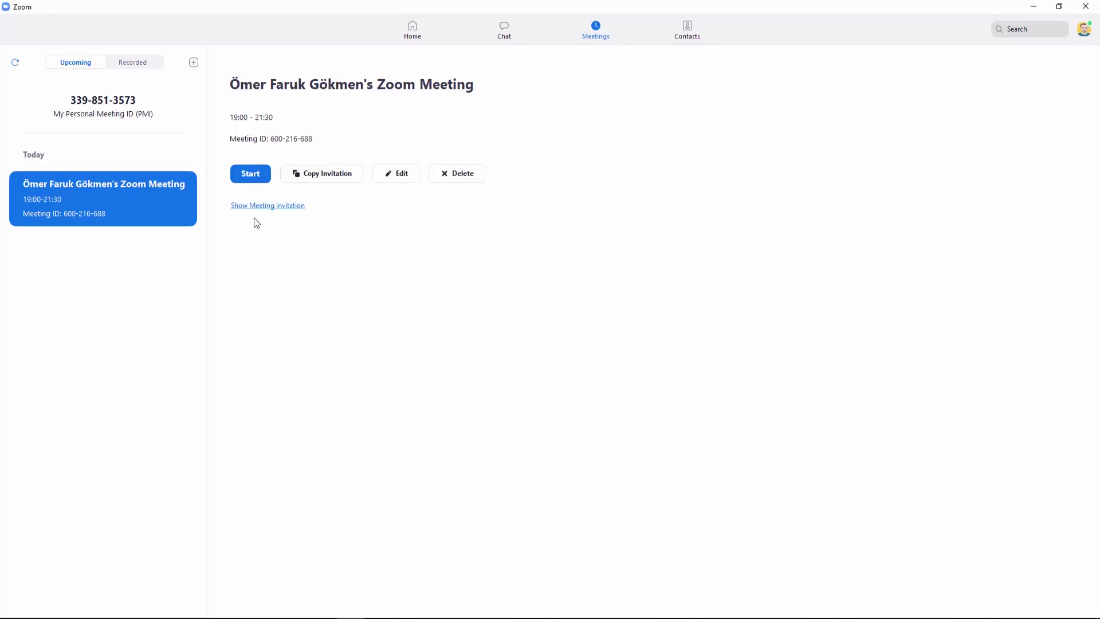
left_click(111, 114)
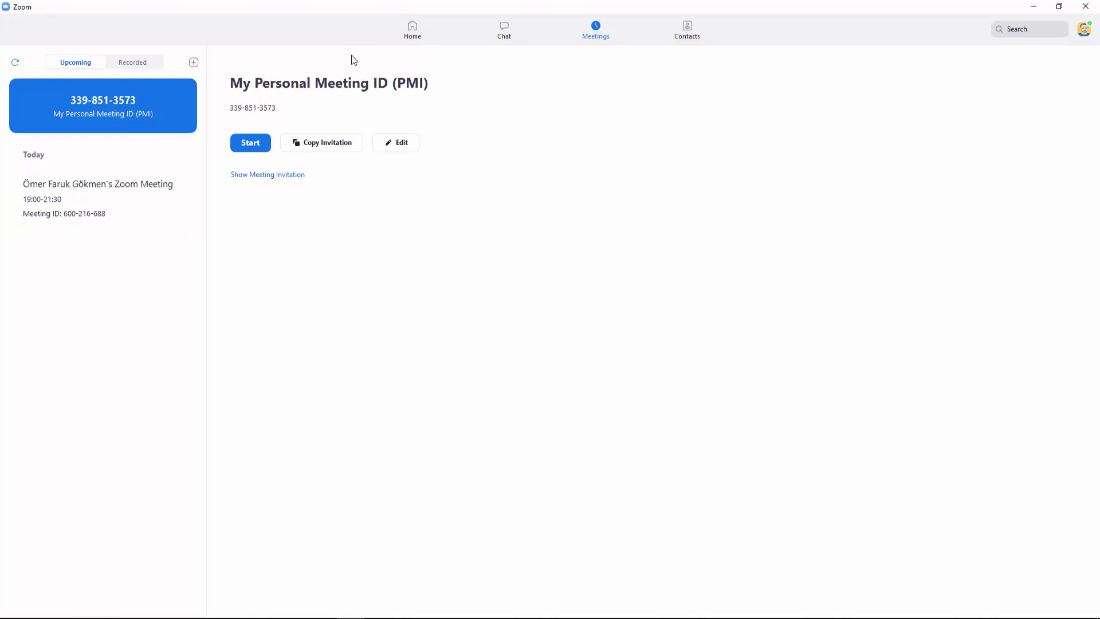
left_click(410, 34)
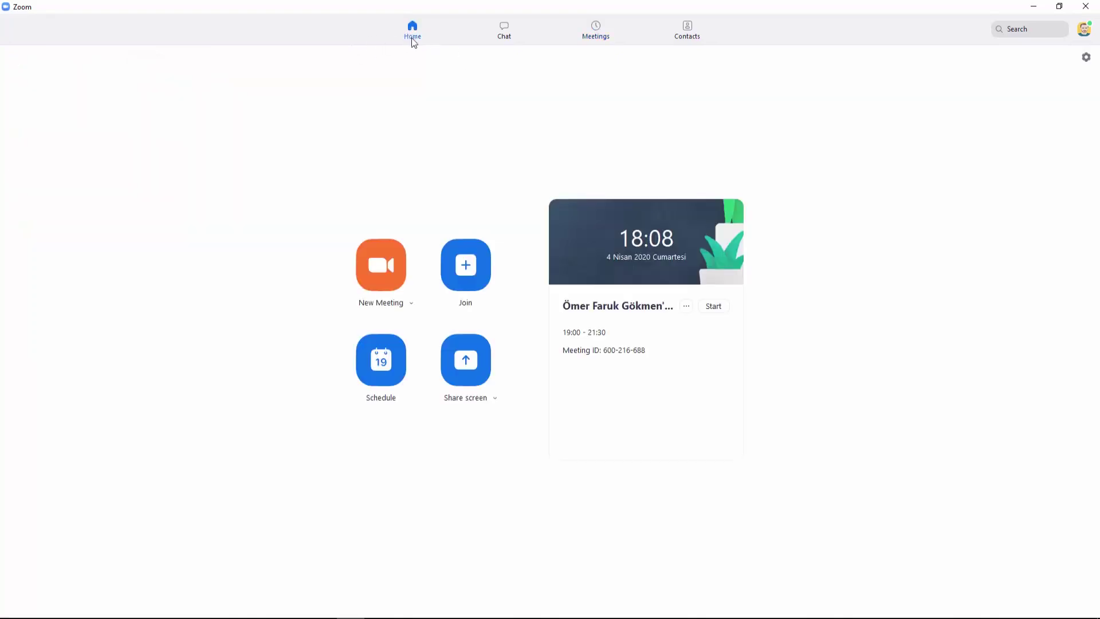
Step: Turn off the Start with video option for new meetings
left_click(412, 304)
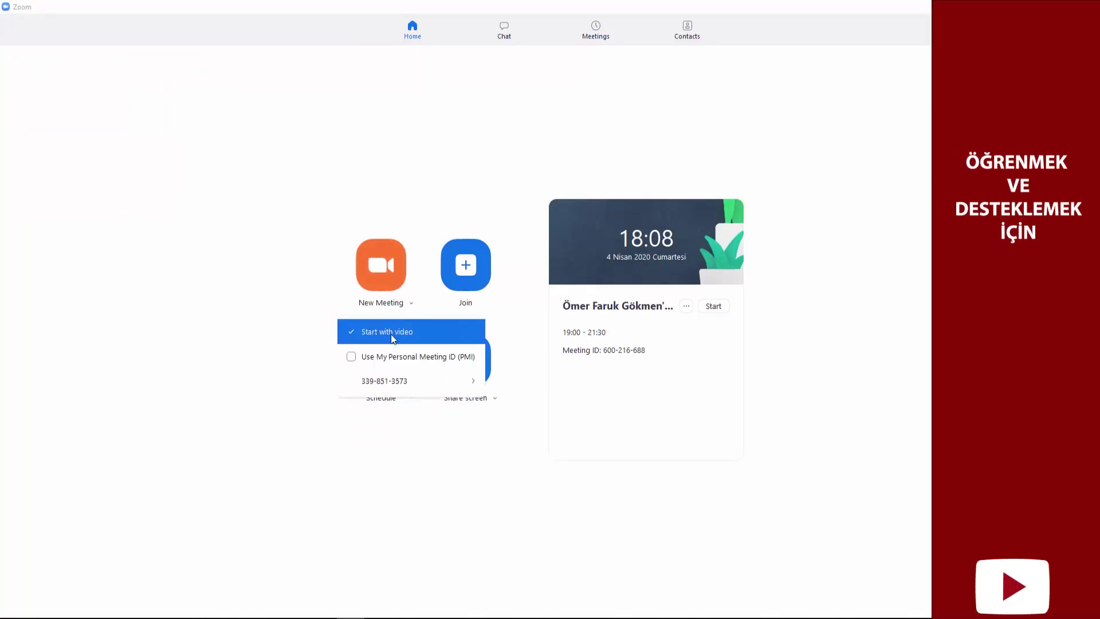
left_click(352, 333)
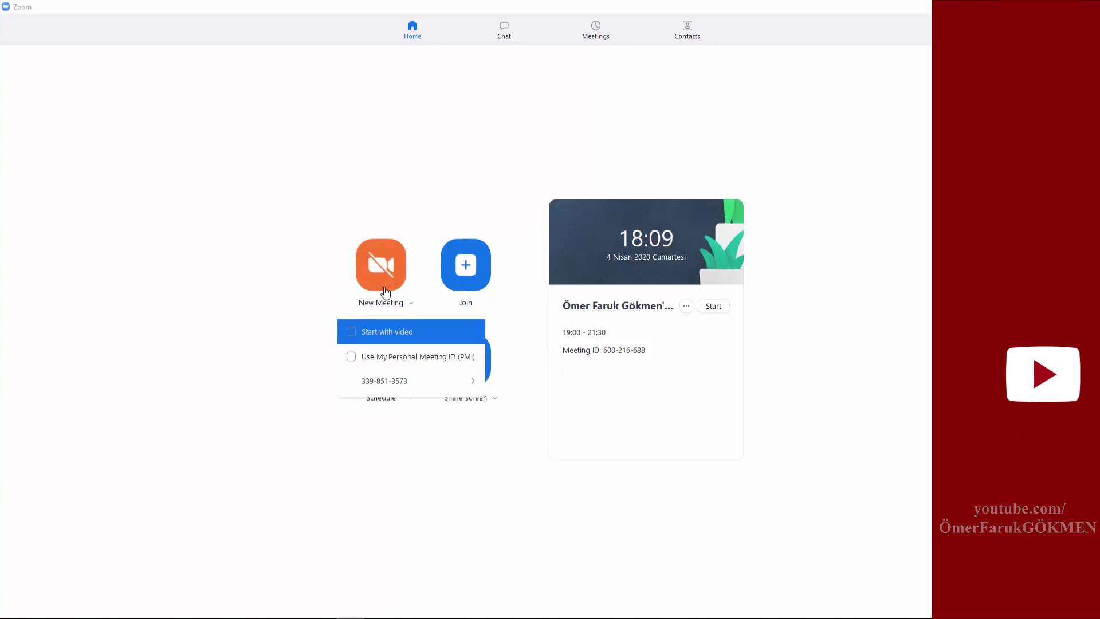
left_click(317, 259)
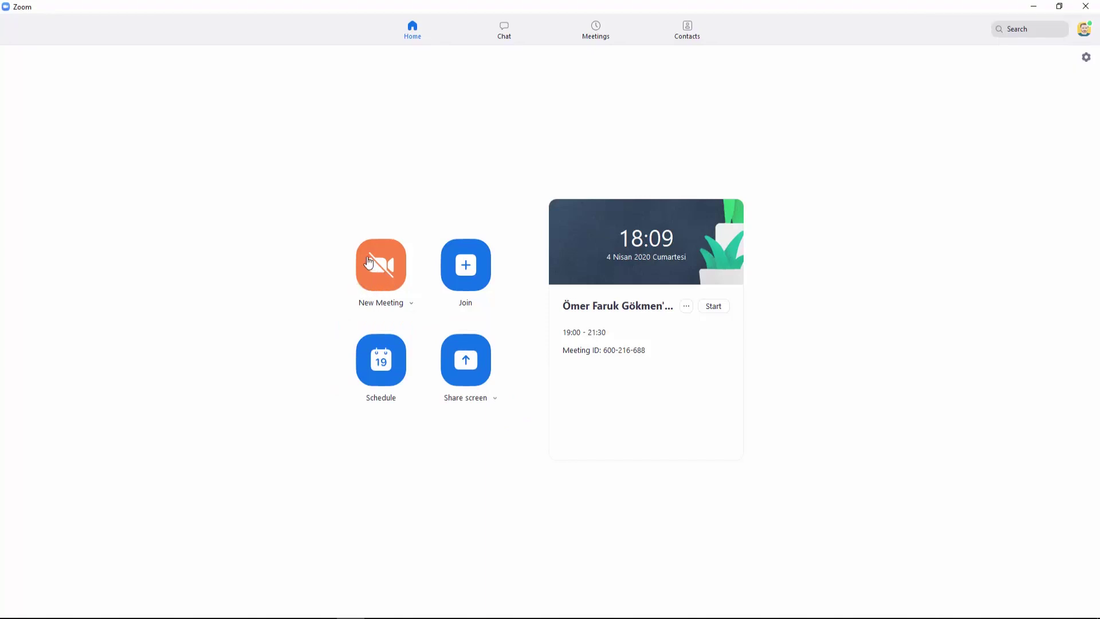
Step: Start a new meeting, join it with computer audio and maximize the meeting window
left_click(379, 269)
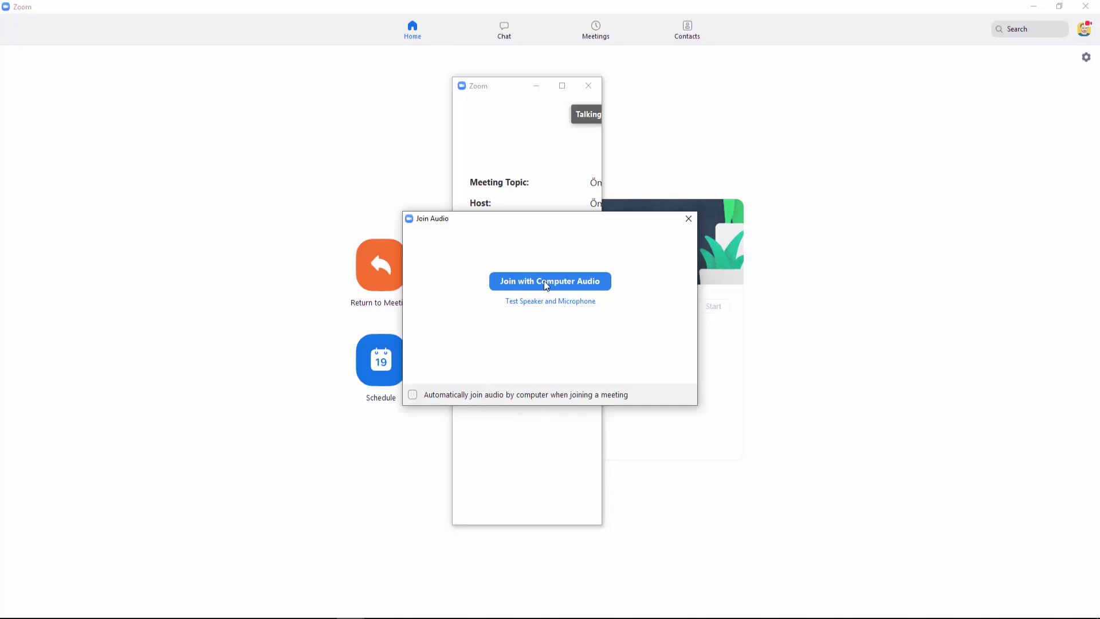
left_click(546, 283)
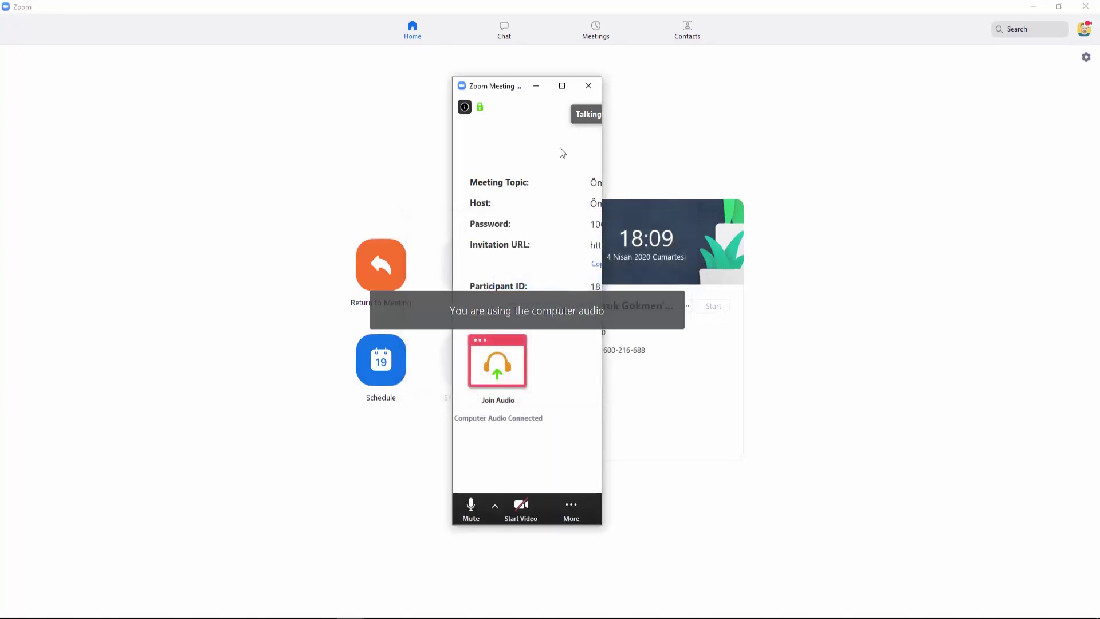
left_click(562, 85)
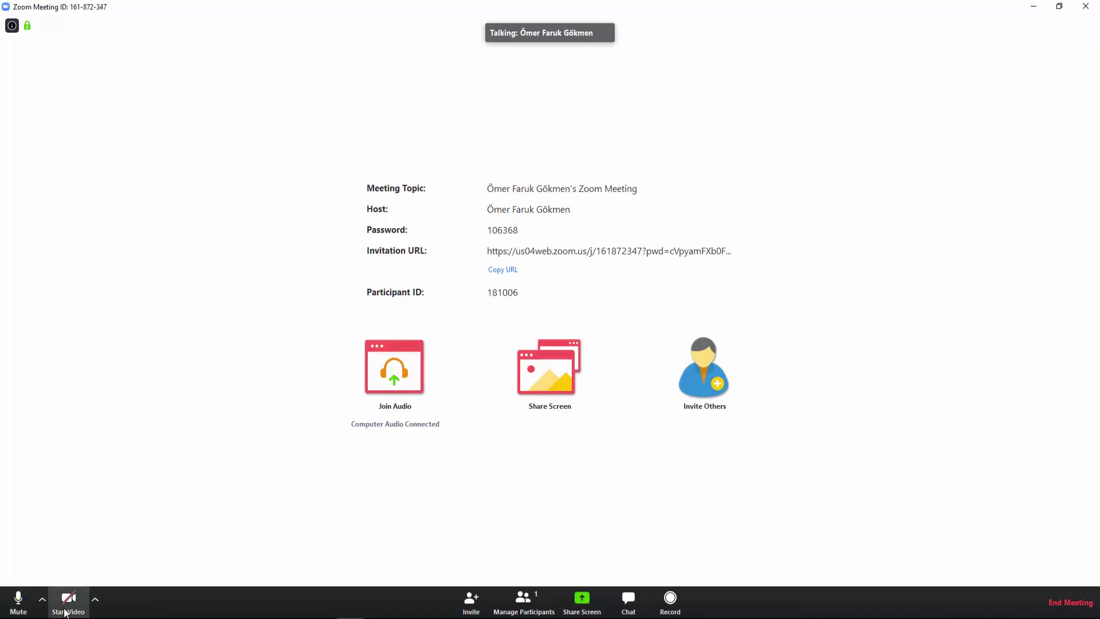
Step: Try muting and unmuting the microphone, and review the speaker and microphone options in the audio settings
left_click(20, 602)
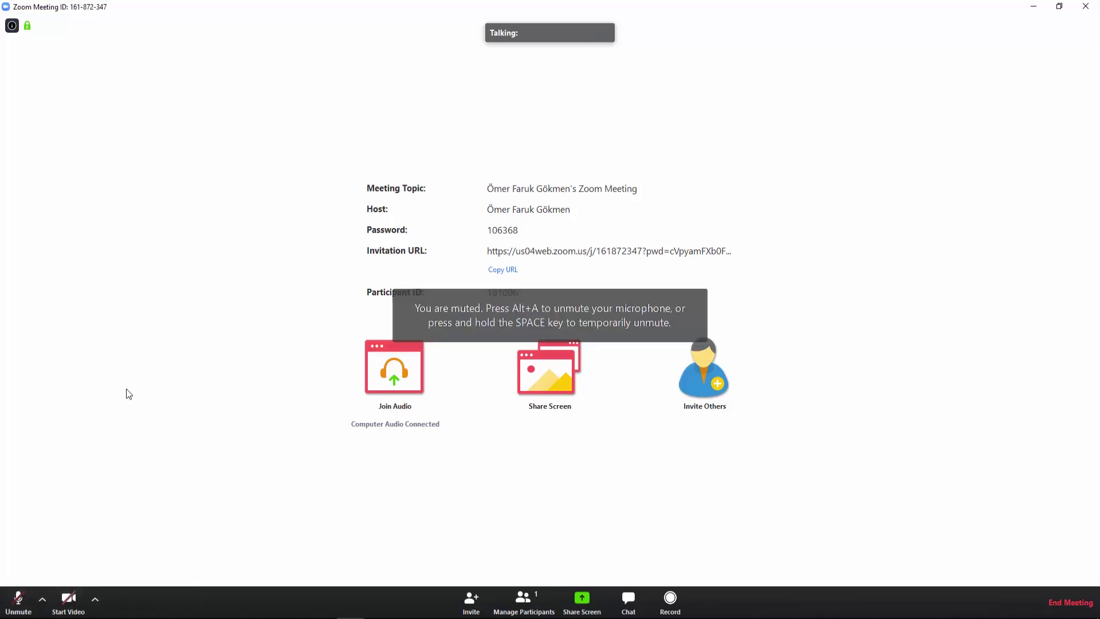
left_click(21, 605)
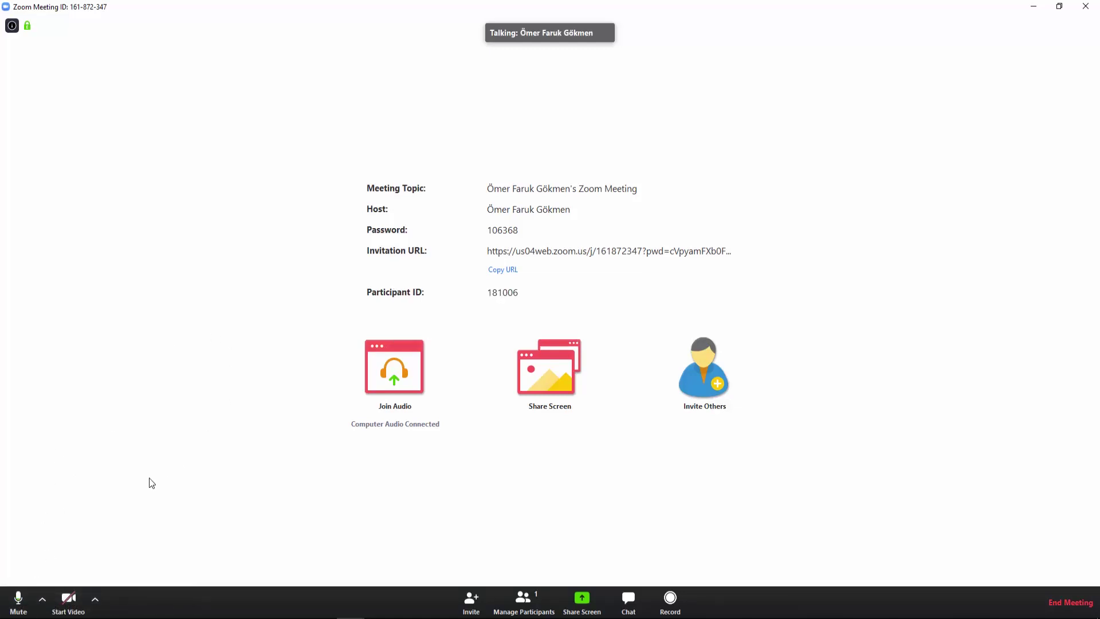
left_click(42, 599)
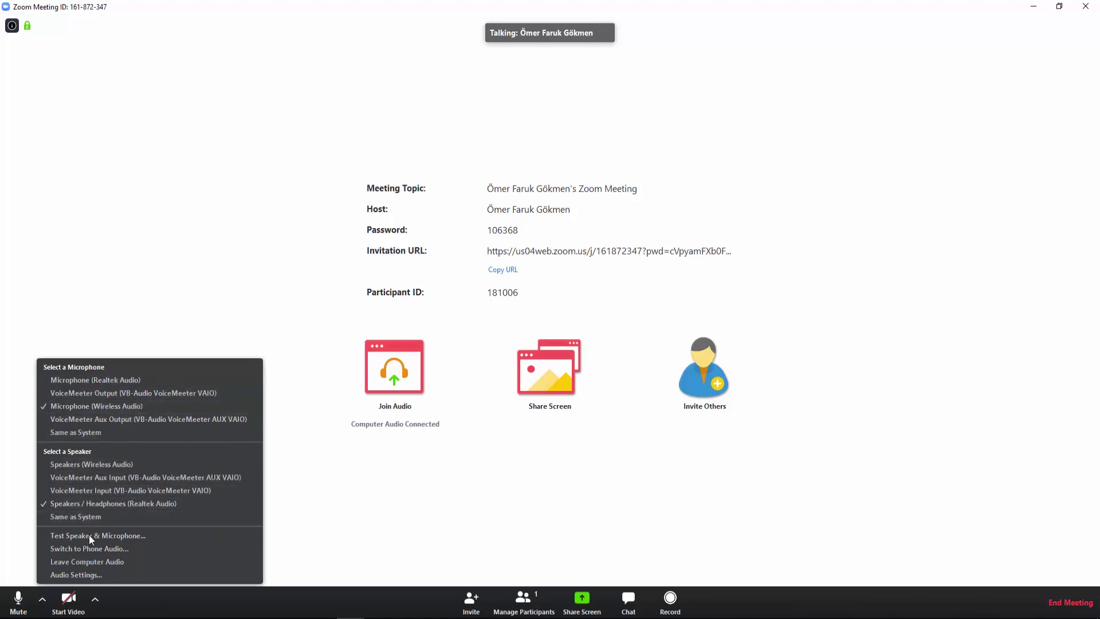
left_click(102, 575)
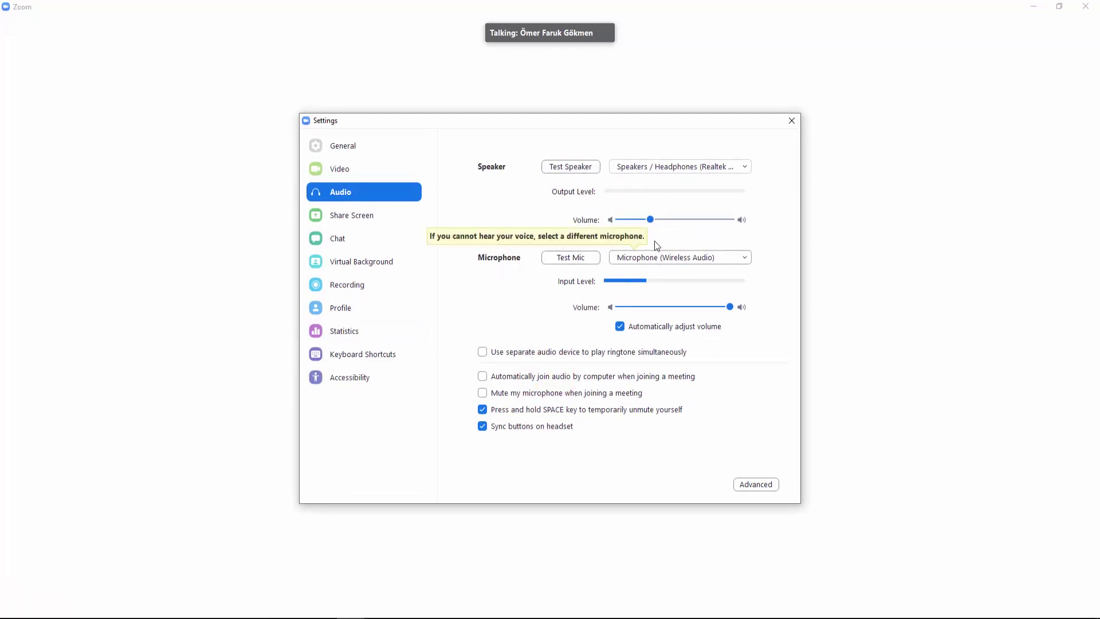
left_click(792, 121)
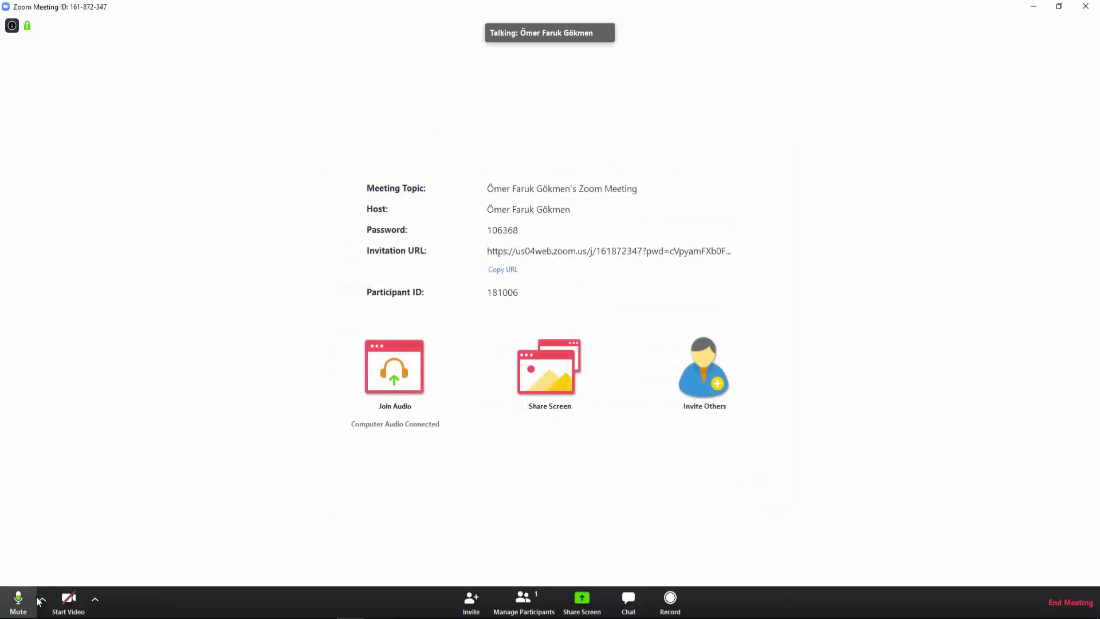
Step: Start the webcam video in the meeting to check the picture, and stop it again
left_click(71, 601)
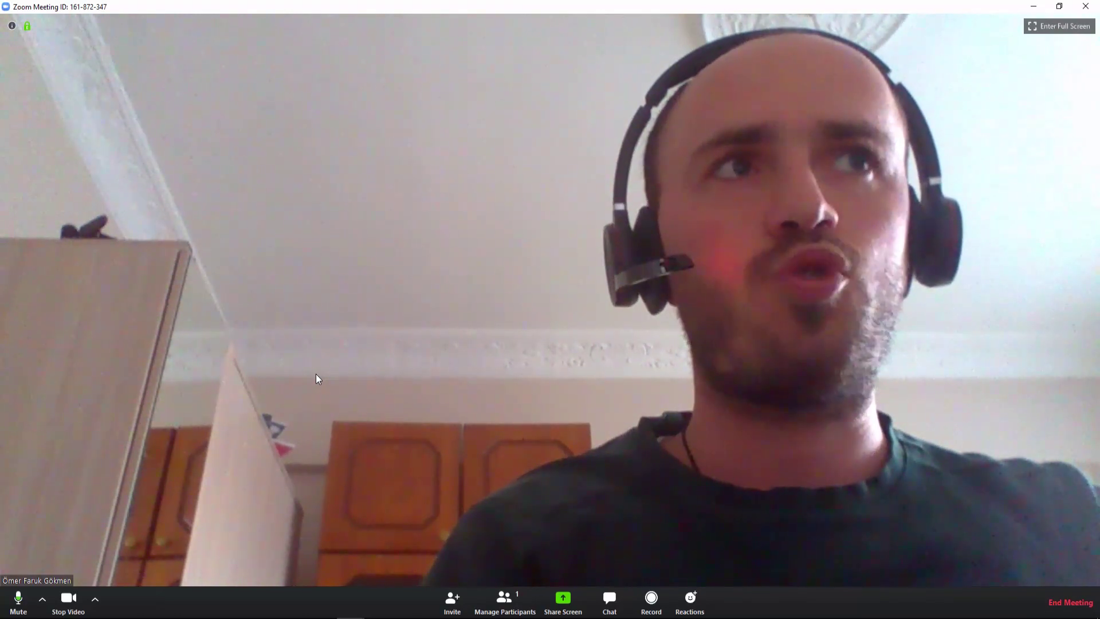
left_click(68, 599)
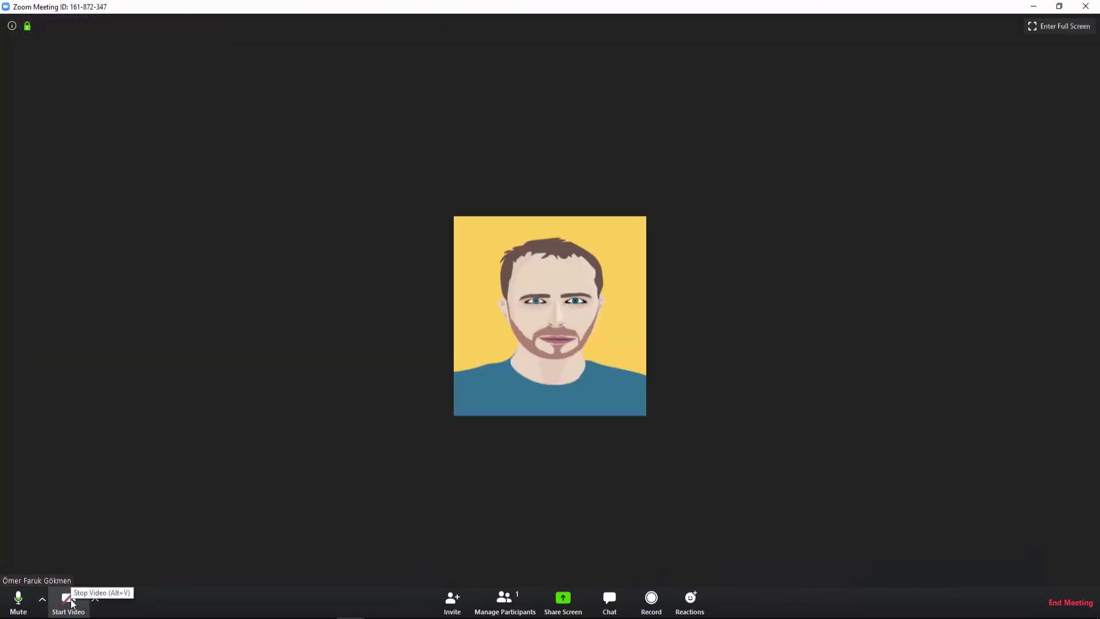
Step: Compare the camera preview with HD disabled and enabled in the video settings, and review the other video options
left_click(95, 599)
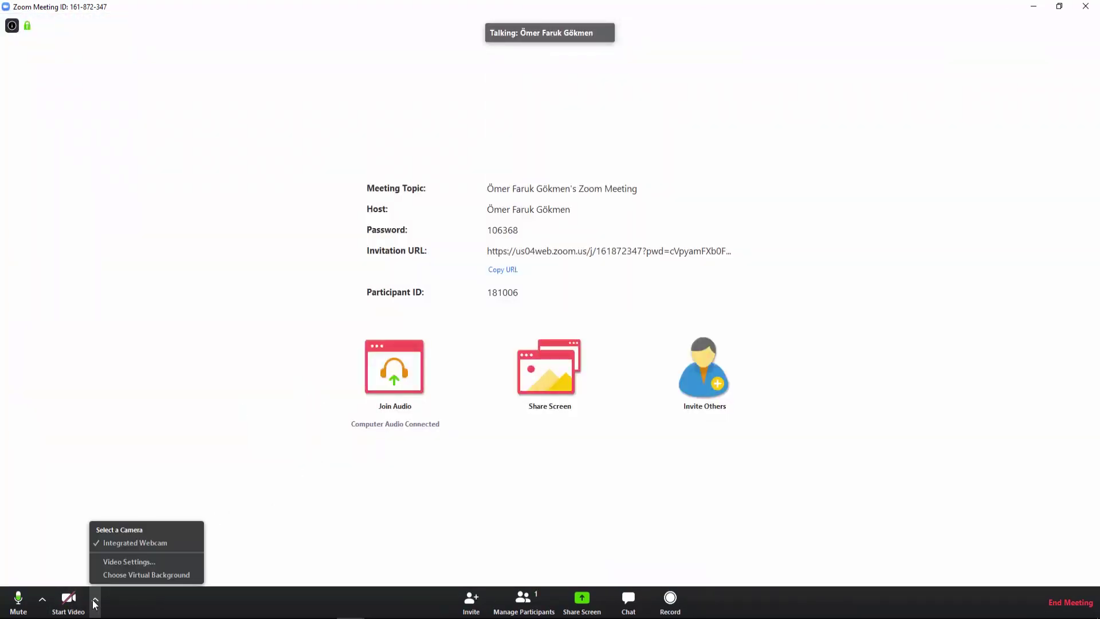
left_click(133, 561)
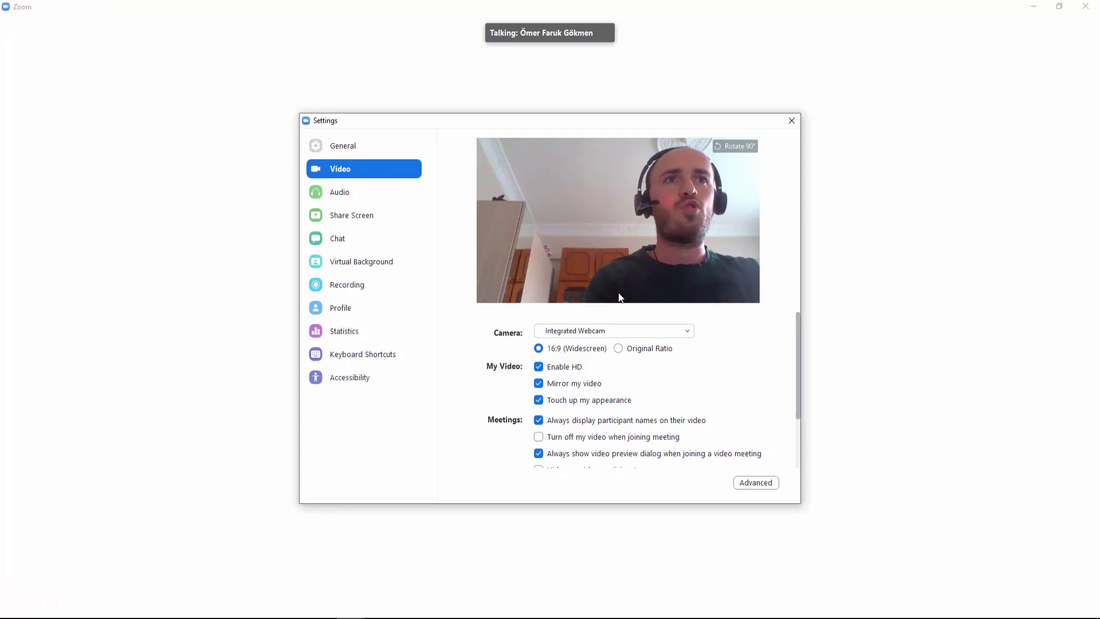
left_click(539, 367)
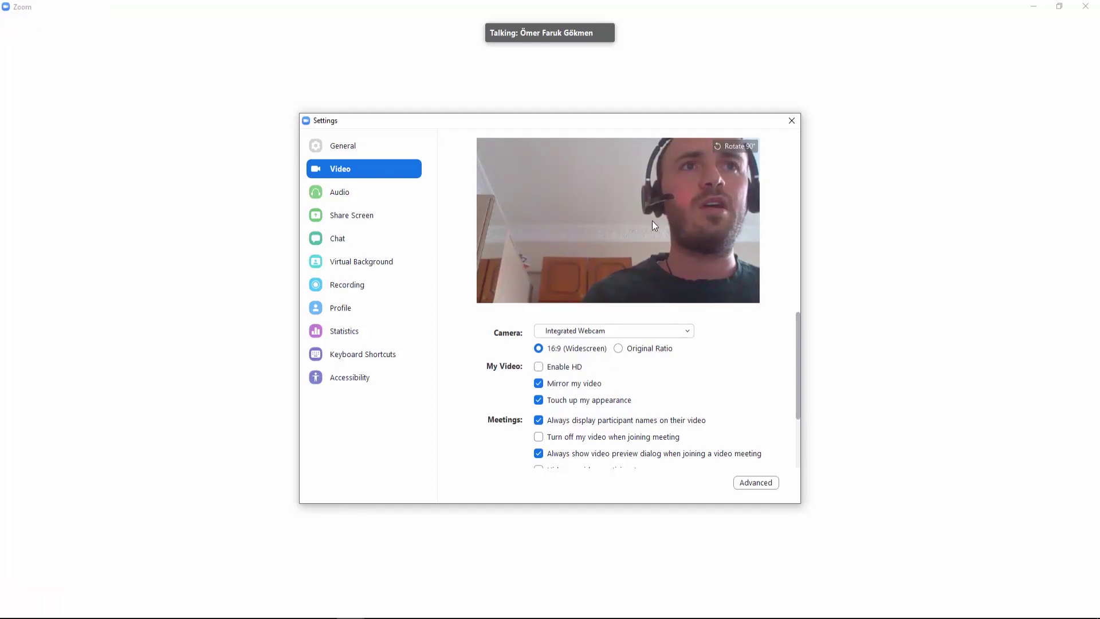
left_click(539, 368)
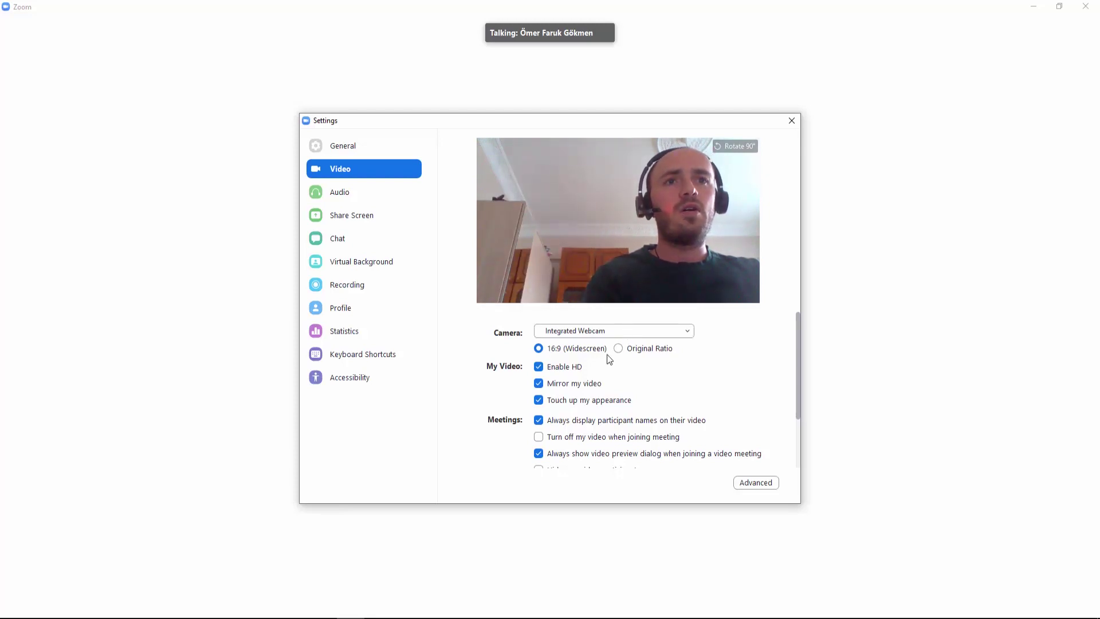
mouse_move(802, 362)
mouse_move(798, 363)
left_mouse_down()
mouse_move(795, 410)
mouse_move(796, 384)
left_mouse_up()
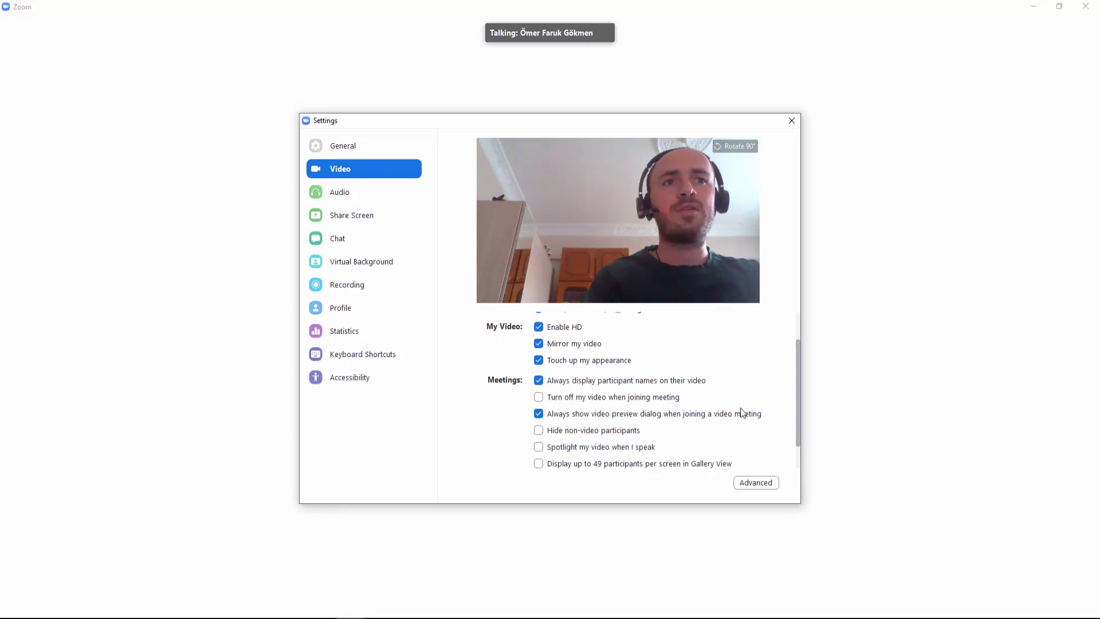
left_click_drag(799, 414, 799, 369)
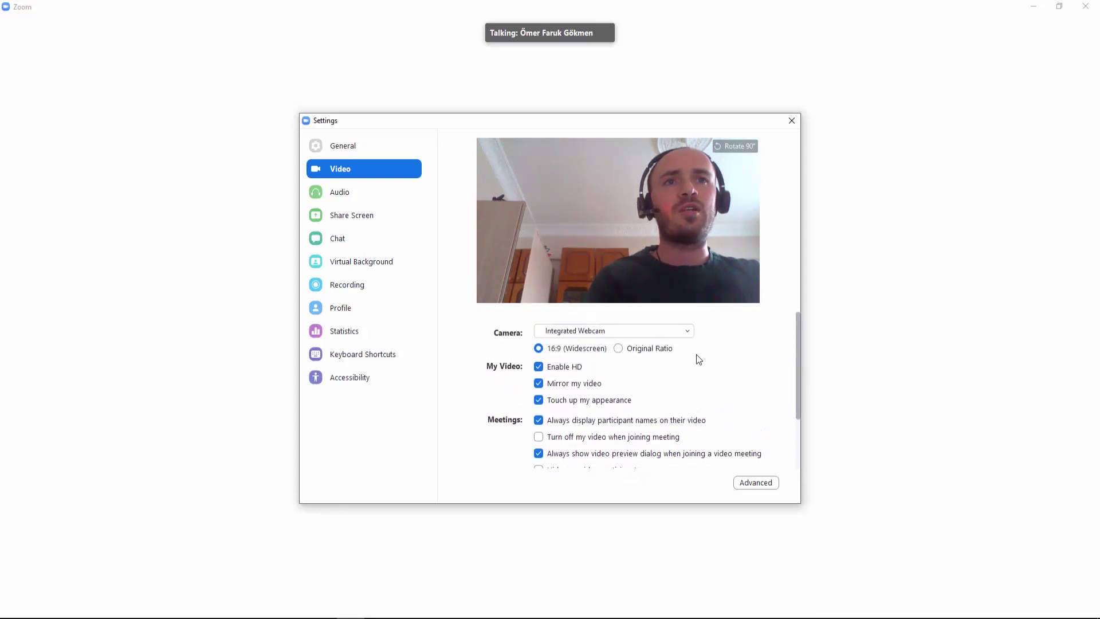
left_click(791, 121)
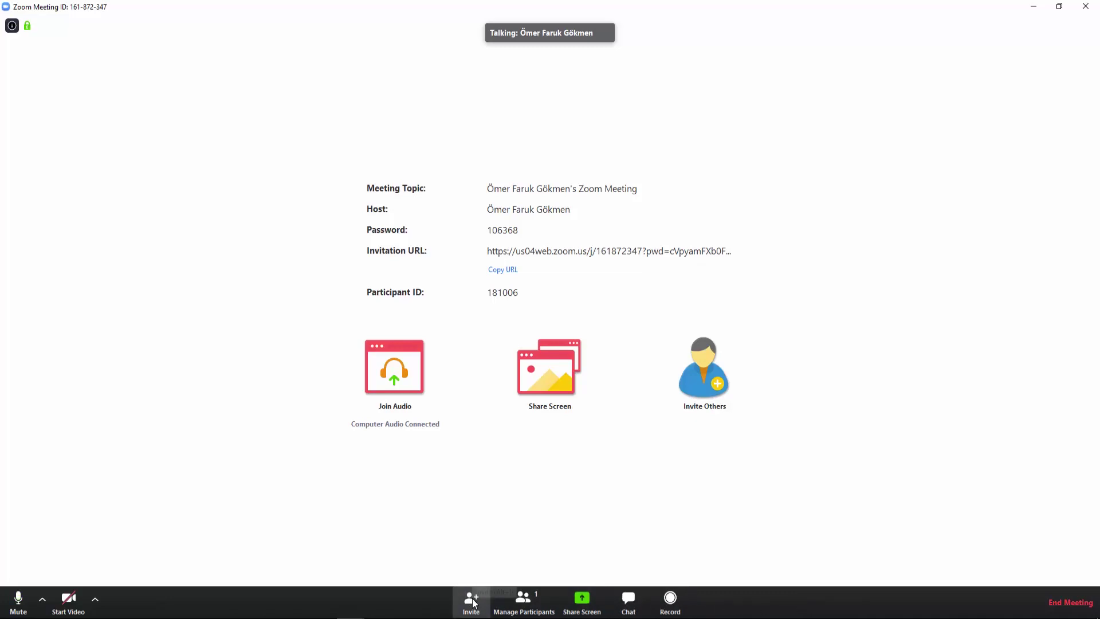
Step: View the ways to invite people to the current meeting, and close the invitation dialog
key("alt+i")
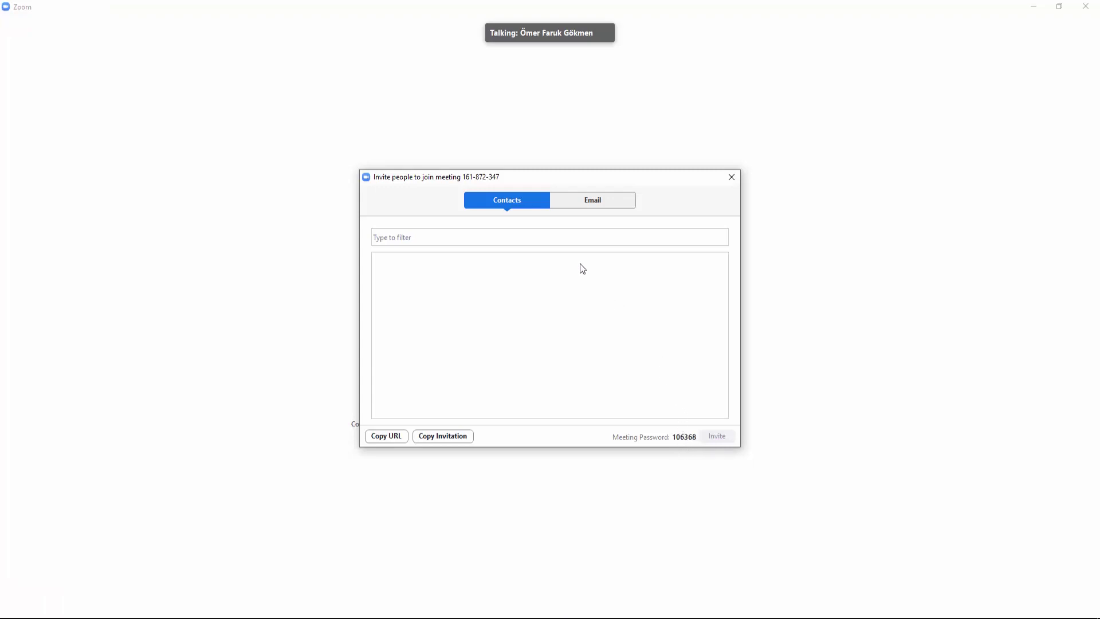
left_click(731, 176)
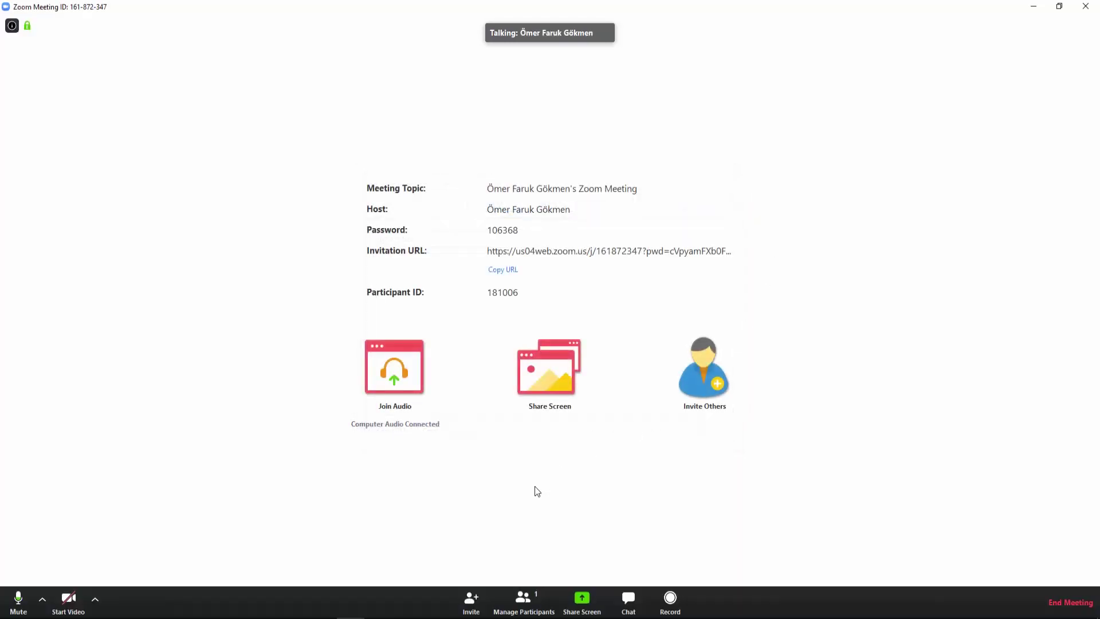
Step: Show the participants list of the current meeting
left_click(523, 601)
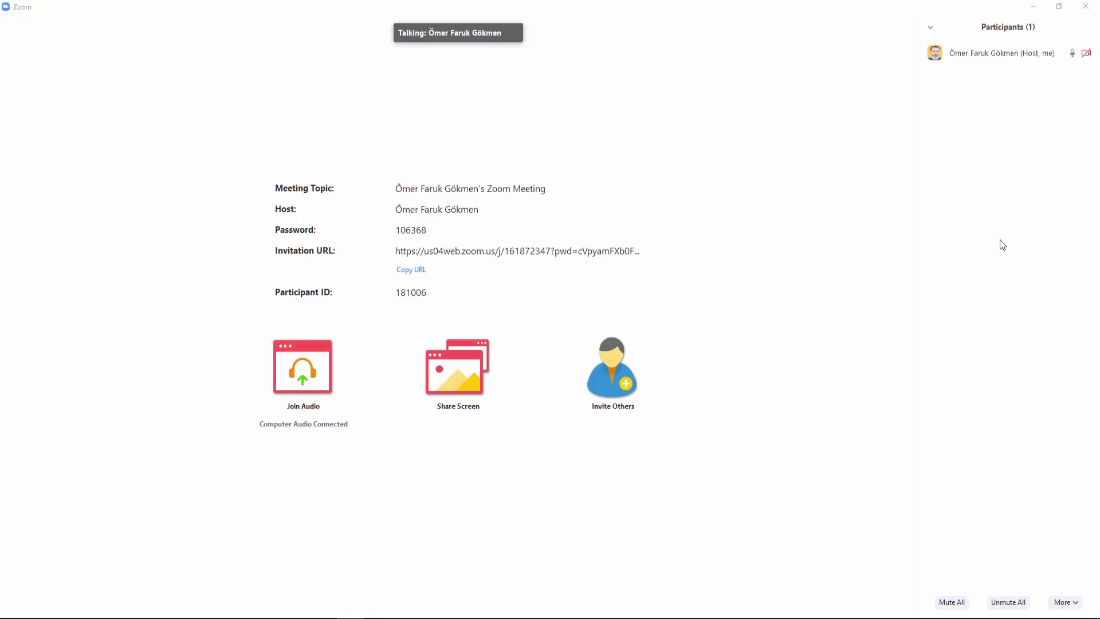
mouse_move(582, 271)
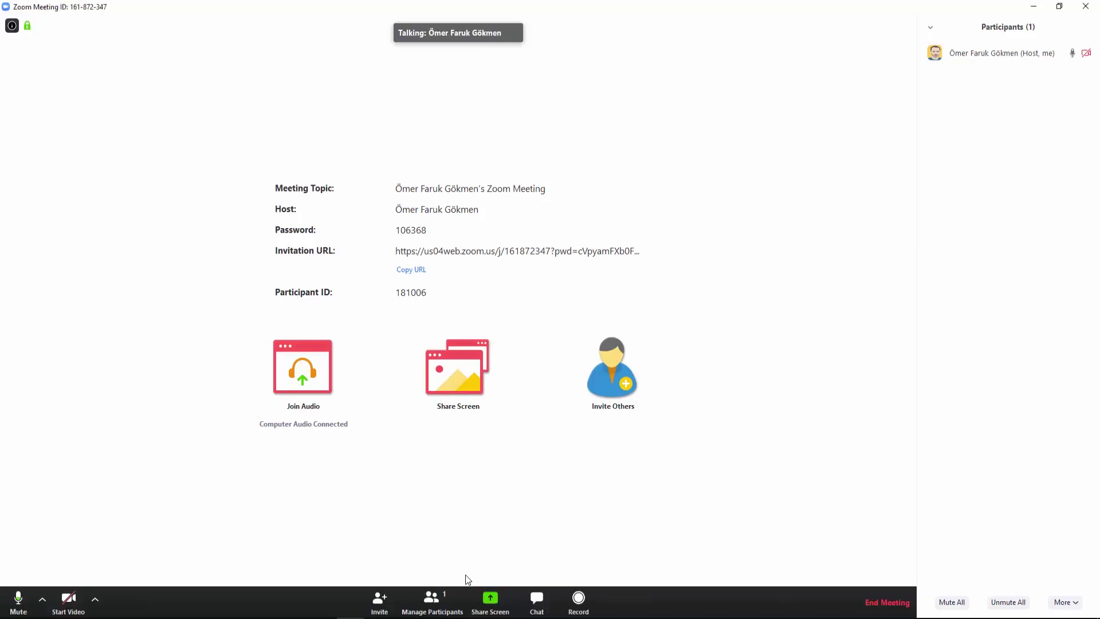
Step: Share the entire screen with the meeting, check the additional sharing controls, and stop sharing
left_click(491, 600)
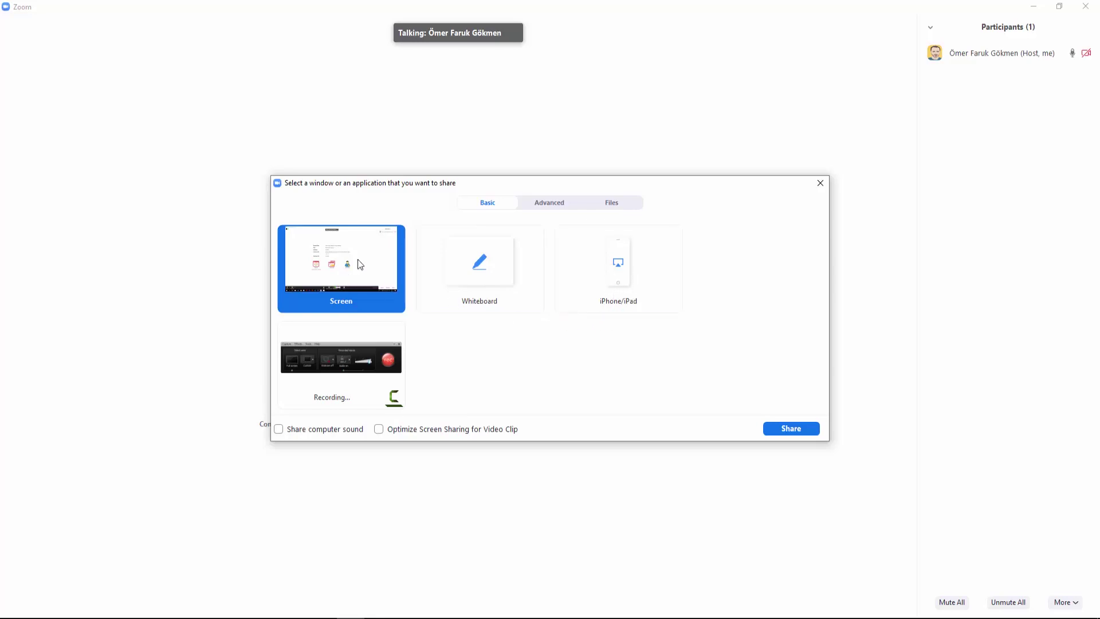
left_click(790, 429)
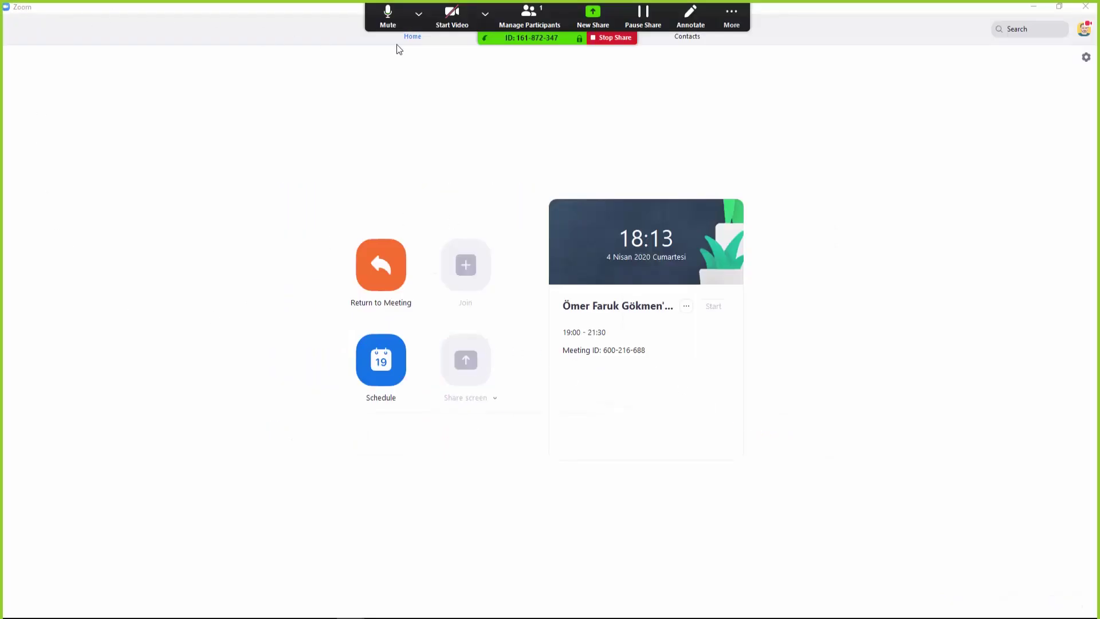
left_click(732, 18)
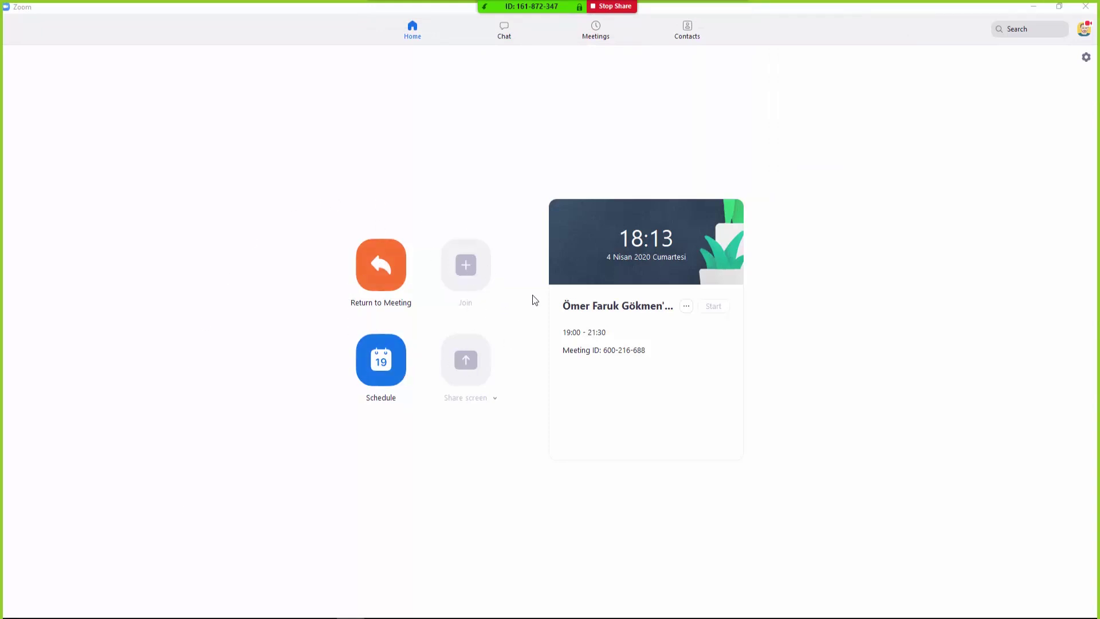
left_click(612, 7)
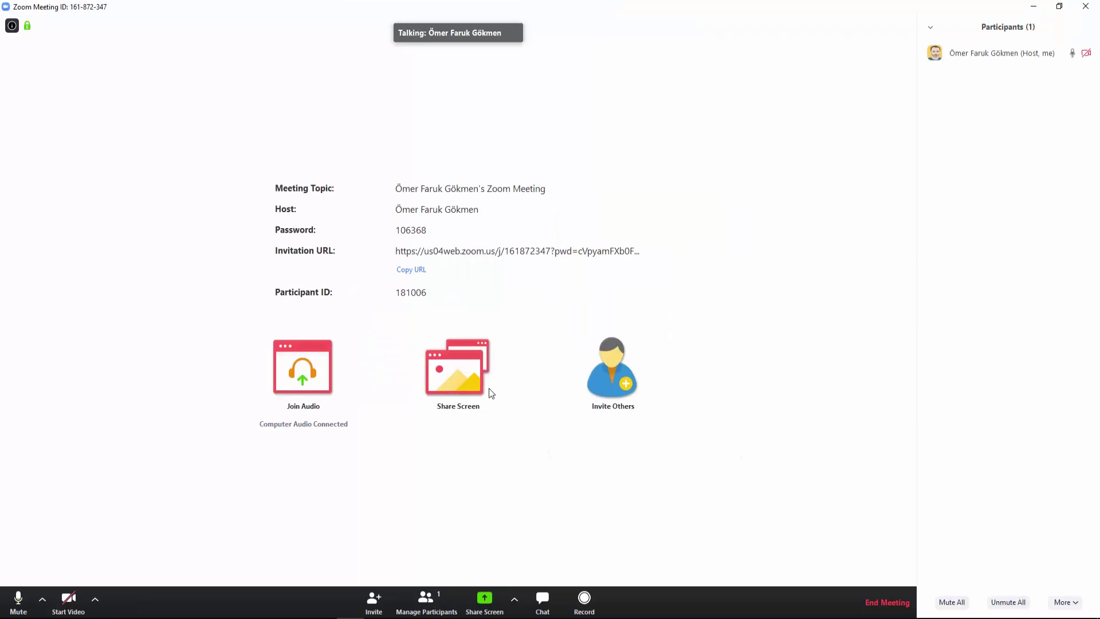
Step: Share a whiteboard with the meeting
left_click(484, 600)
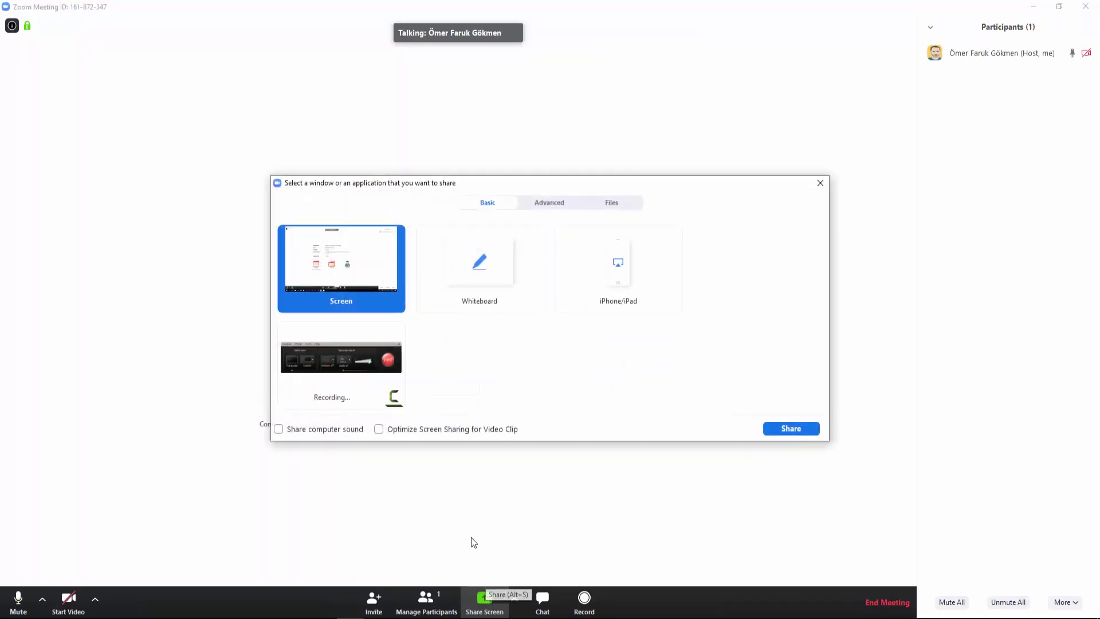
left_click(485, 273)
left_click(798, 427)
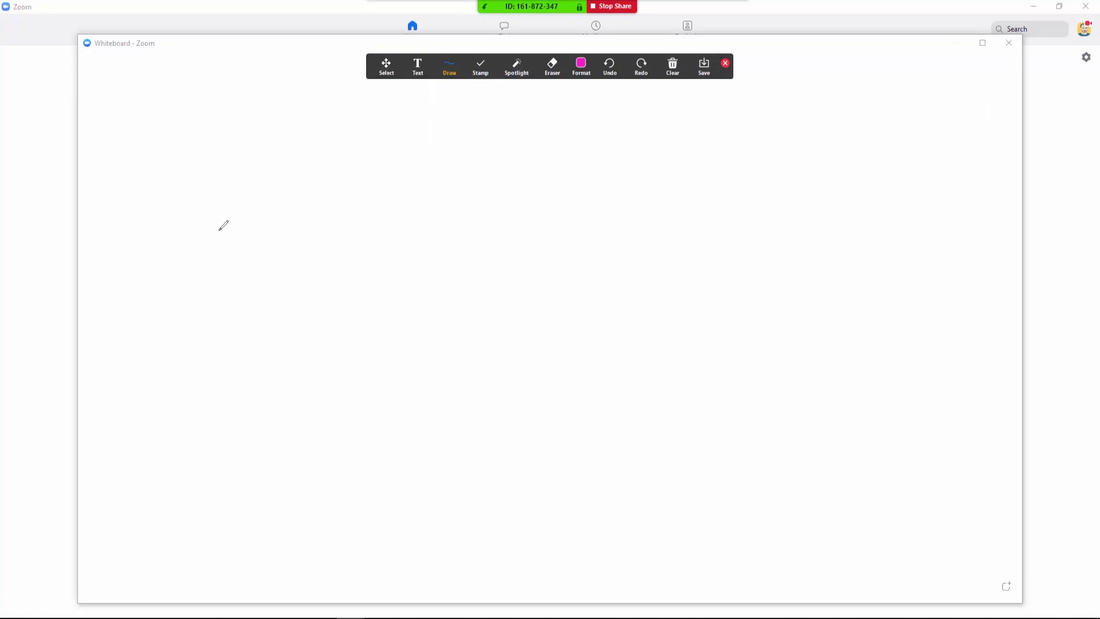
Step: Handwrite a first name in magenta on the whiteboard, and erase the handwriting
mouse_move(234, 234)
left_mouse_down()
mouse_move(261, 226)
mouse_move(220, 228)
left_mouse_up()
left_click_drag(236, 176, 236, 199)
left_click_drag(255, 176, 253, 207)
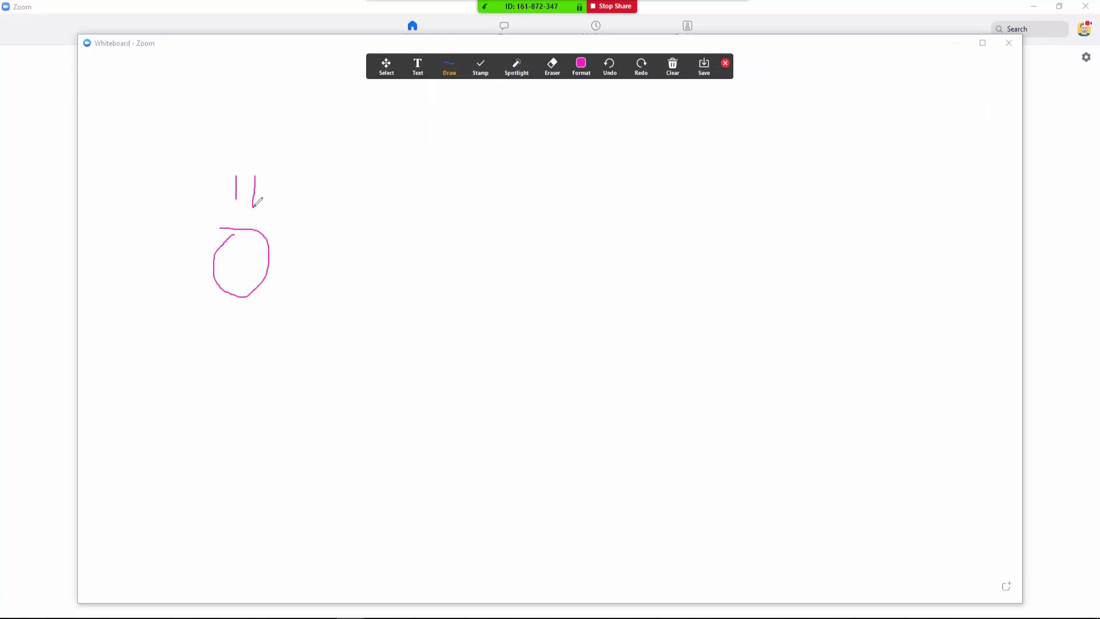
left_click_drag(280, 273, 306, 285)
mouse_move(306, 269)
left_mouse_down()
mouse_move(321, 253)
mouse_move(332, 282)
left_mouse_up()
mouse_move(355, 284)
left_mouse_down()
mouse_move(343, 281)
mouse_move(374, 292)
mouse_move(418, 262)
left_mouse_up()
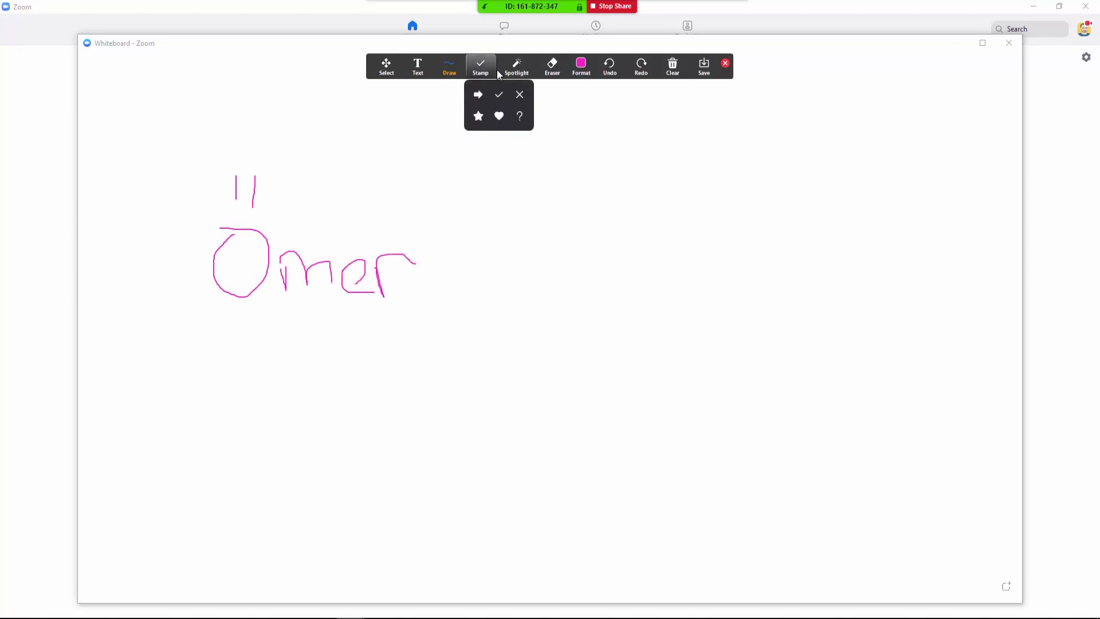
left_click(552, 71)
mouse_move(395, 248)
left_mouse_down()
mouse_move(248, 184)
mouse_move(277, 240)
left_mouse_up()
Step: Add a blue text with the presenter's full name near the middle of the whiteboard
left_click(417, 66)
left_click(322, 257)
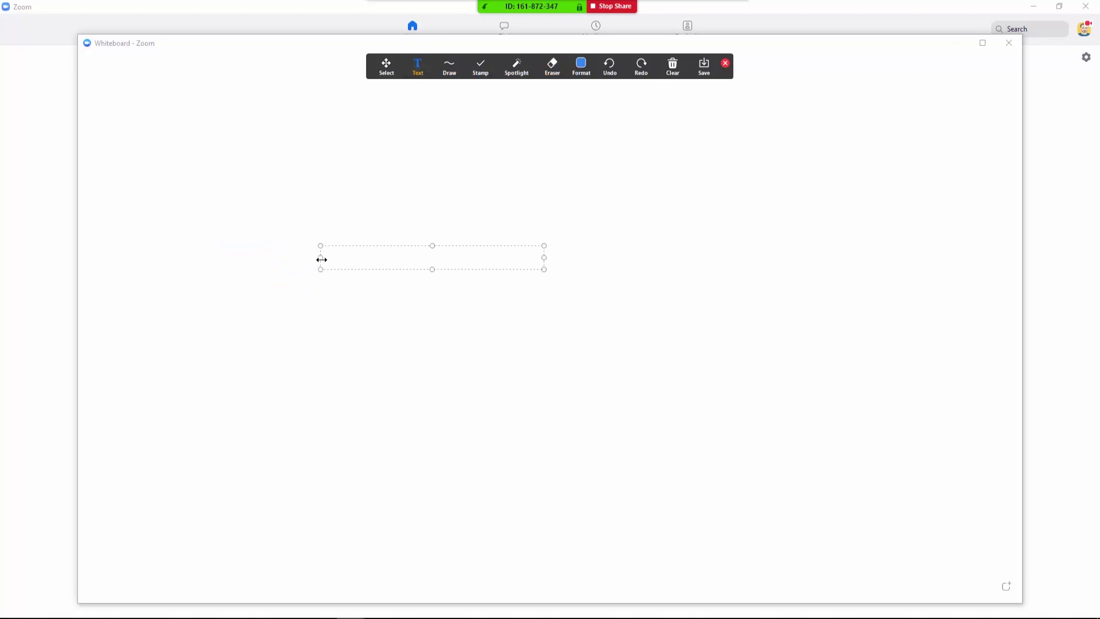
type("ömer faruk gökmen")
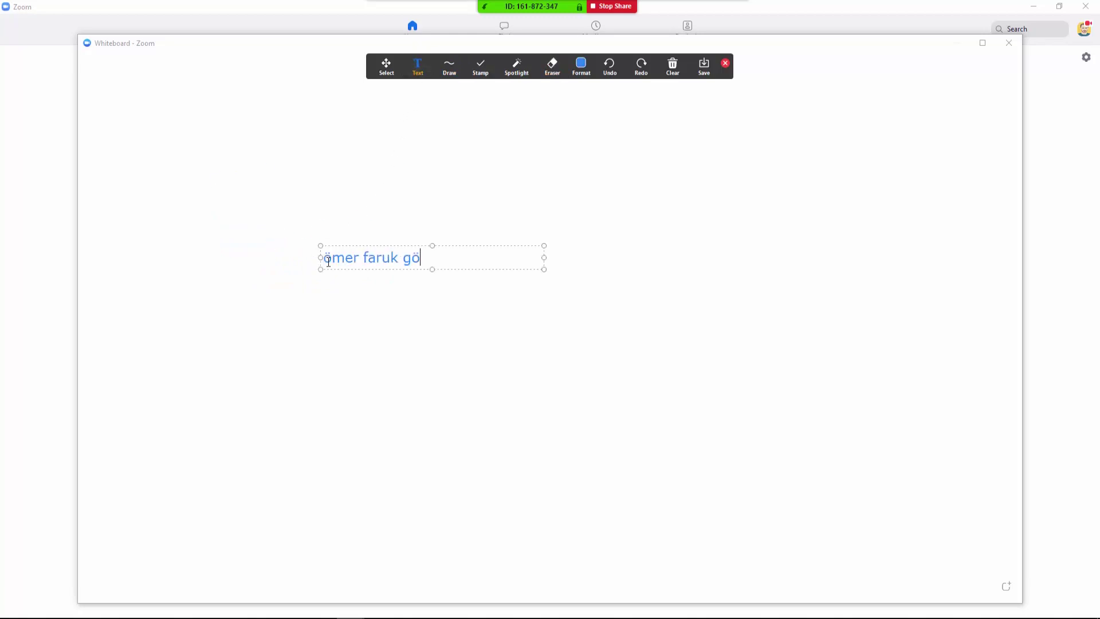
left_click(328, 153)
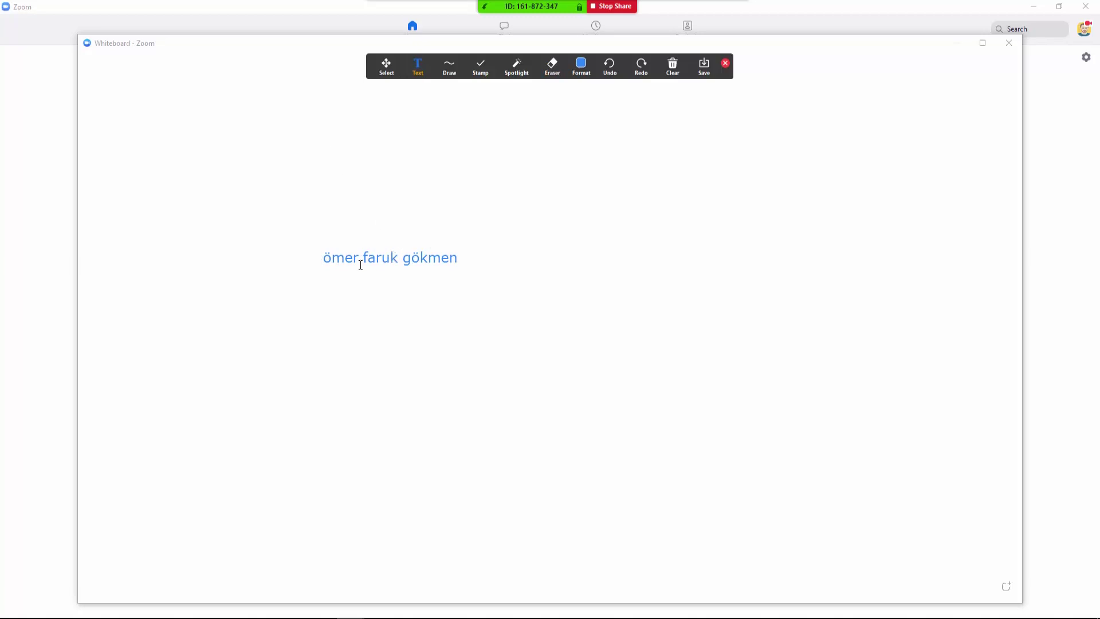
Step: Draw a thick translucent magenta freehand line looping across the whiteboard around the text
left_click(460, 69)
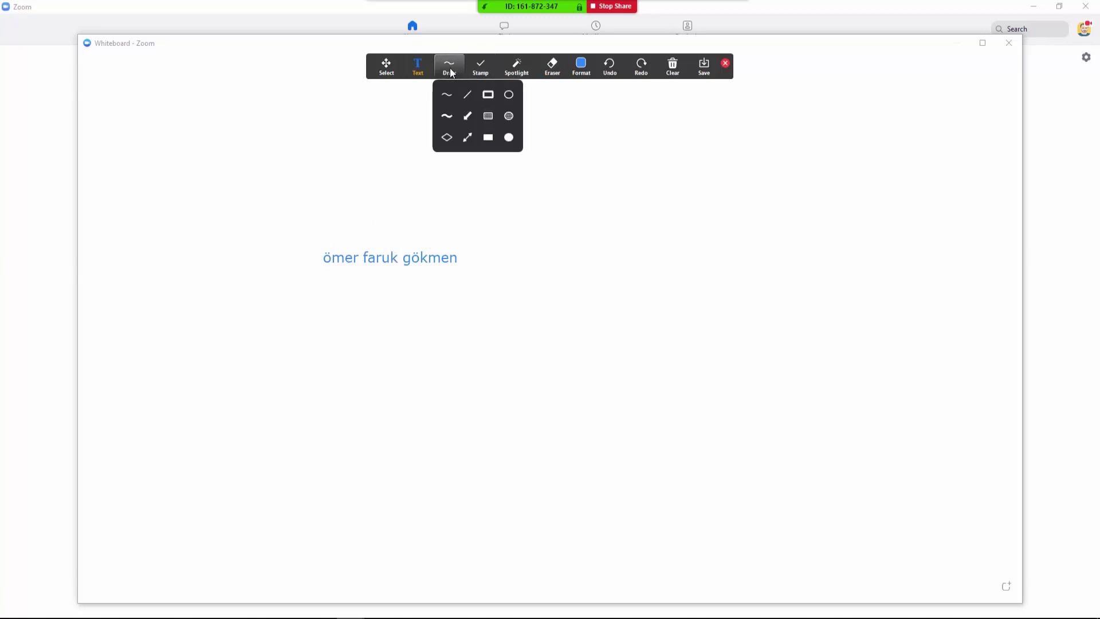
left_click(446, 116)
mouse_move(547, 222)
left_mouse_down()
mouse_move(557, 208)
mouse_move(586, 365)
mouse_move(421, 413)
mouse_move(241, 255)
mouse_move(496, 419)
mouse_move(646, 238)
mouse_move(618, 245)
left_mouse_up()
Step: Stamp a heart, a star and several check marks around the magenta line, and view the spotlight options
left_click(480, 67)
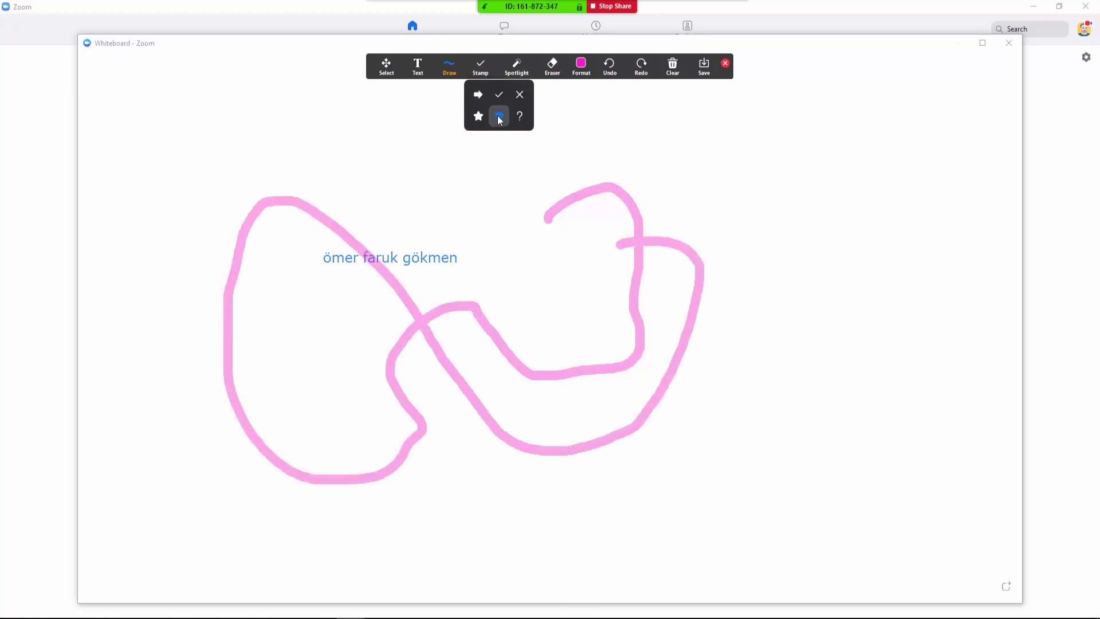
left_click(499, 117)
left_click(834, 194)
left_click(480, 68)
left_click(479, 117)
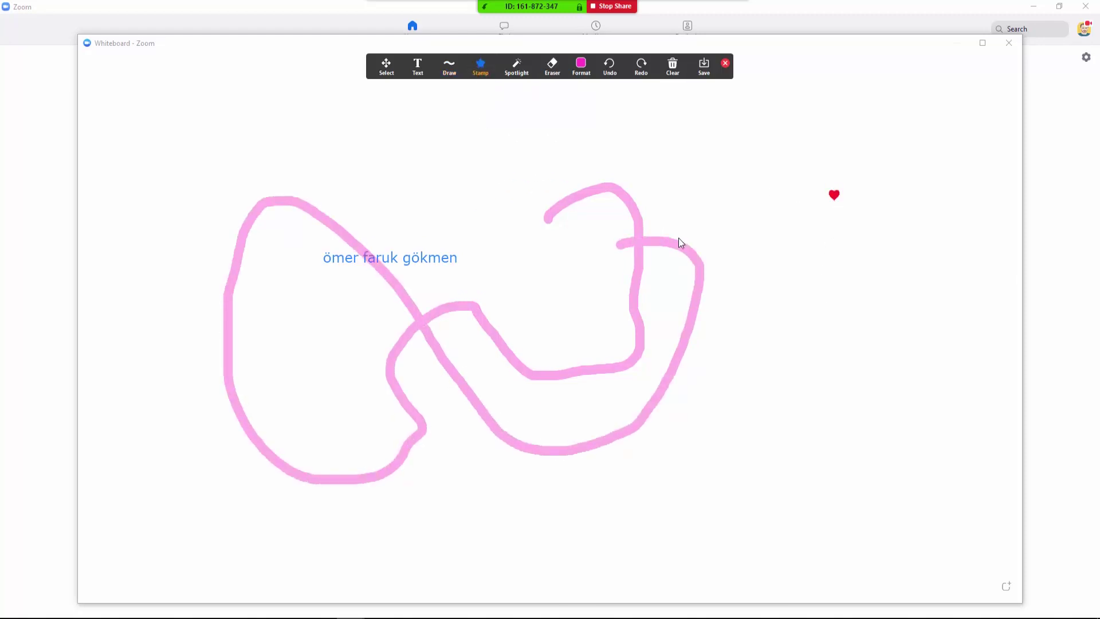
left_click(796, 298)
left_click(524, 73)
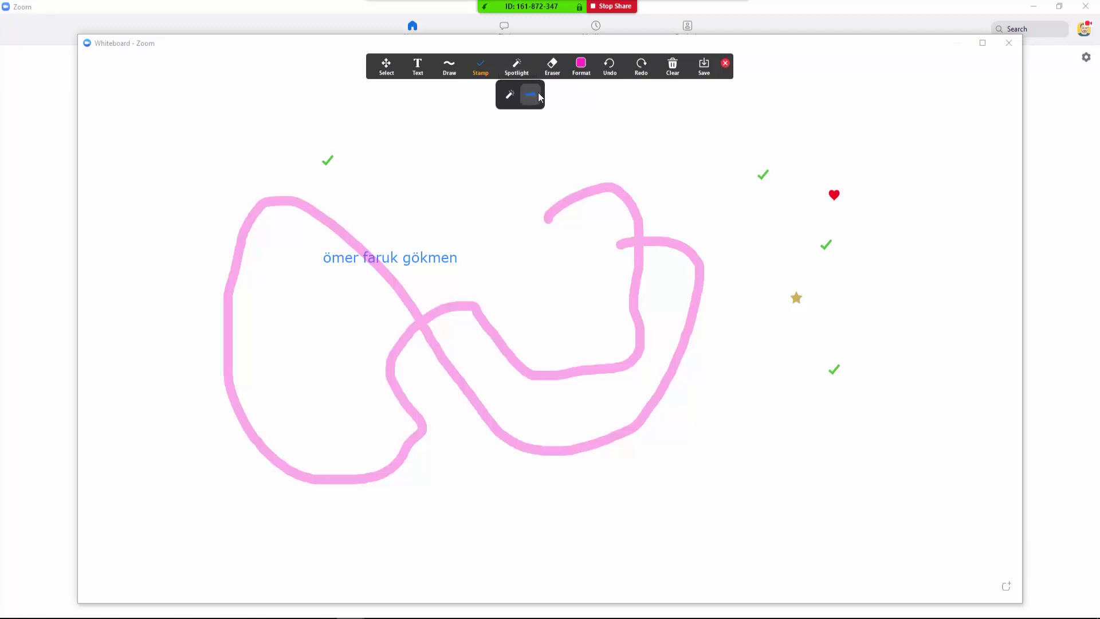
Step: Set the drawing colour to orange and draw a thick translucent freehand line across the whiteboard
left_click(581, 66)
left_click(624, 119)
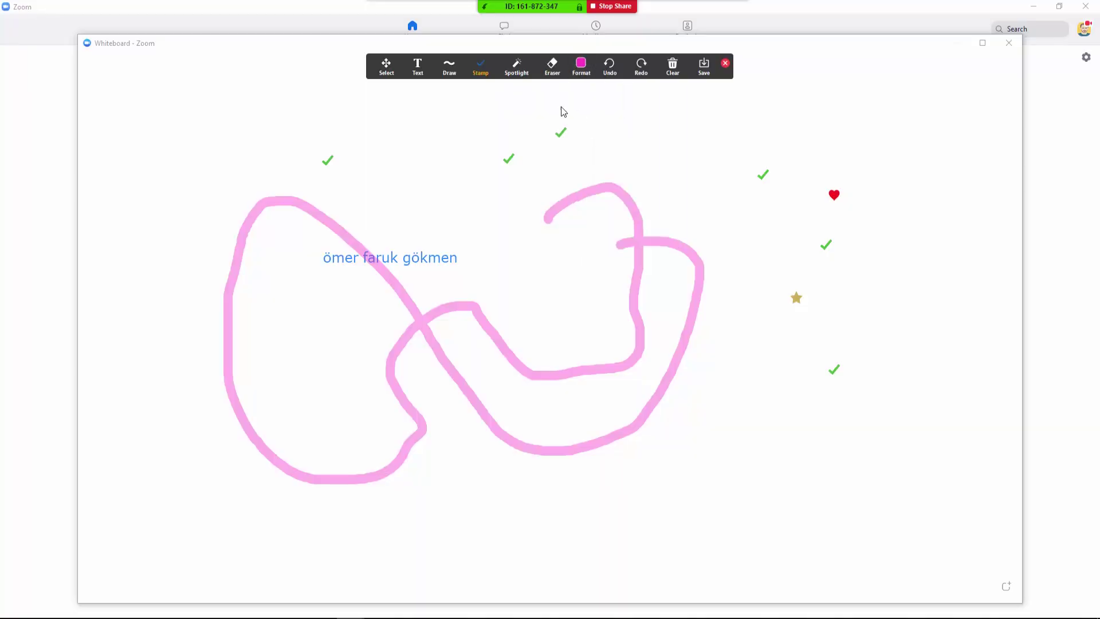
left_click(449, 66)
left_click(449, 93)
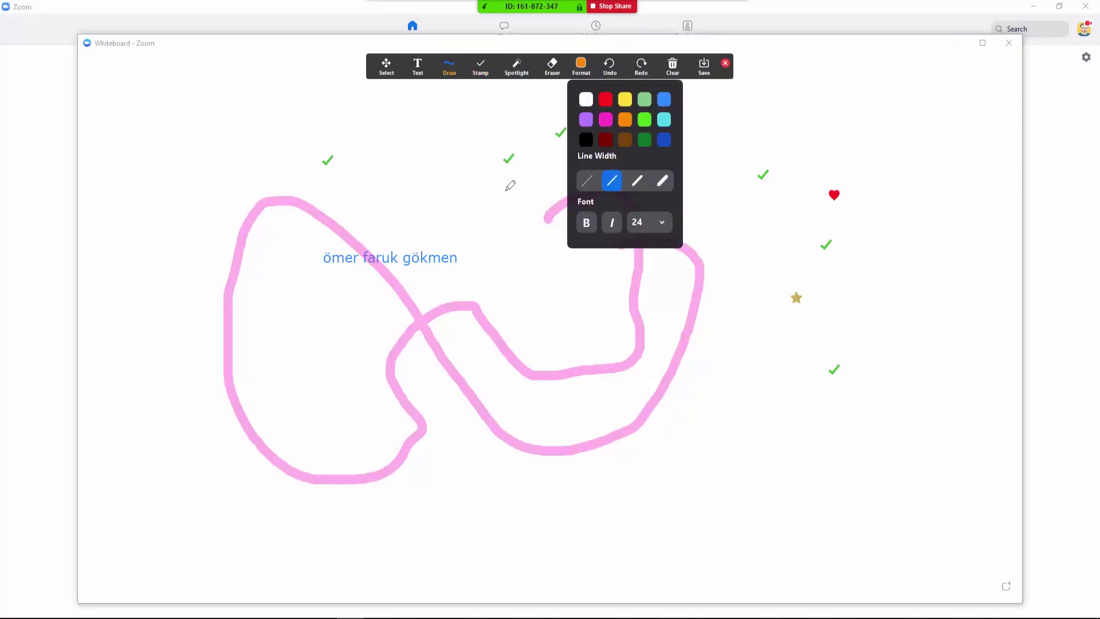
mouse_move(377, 177)
left_mouse_down()
mouse_move(466, 226)
mouse_move(589, 503)
mouse_move(330, 269)
mouse_move(710, 273)
left_mouse_up()
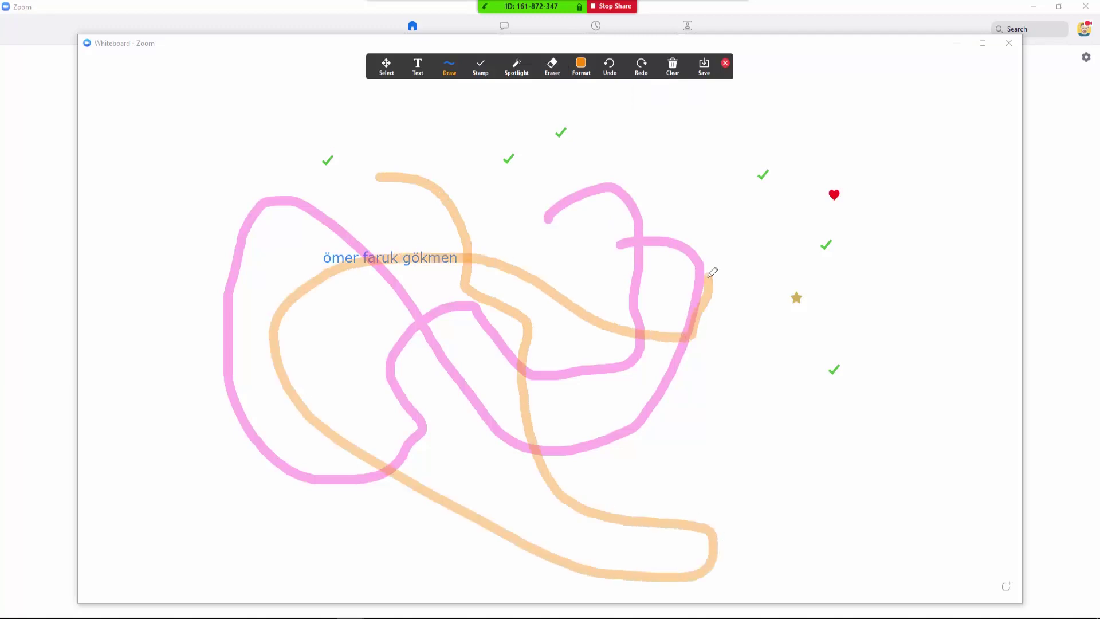
Step: Try undoing and redoing the orange line, and undo it together with the most recent check mark stamps
left_click(611, 72)
left_click(641, 66)
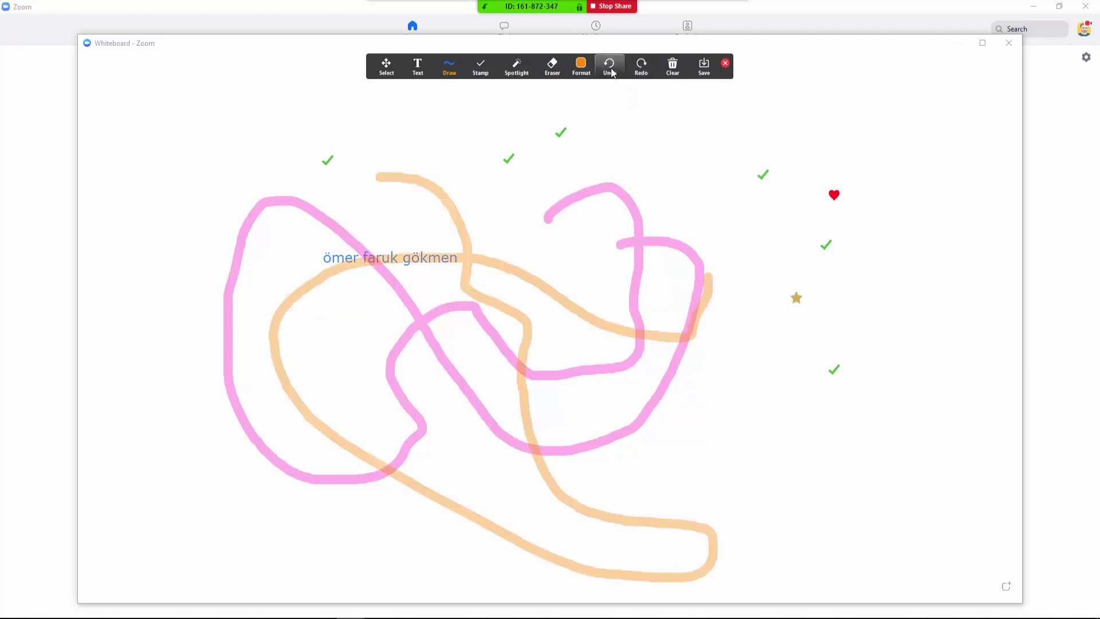
left_click(611, 72)
left_click(641, 66)
left_click(610, 70)
left_click(609, 74)
left_click(608, 75)
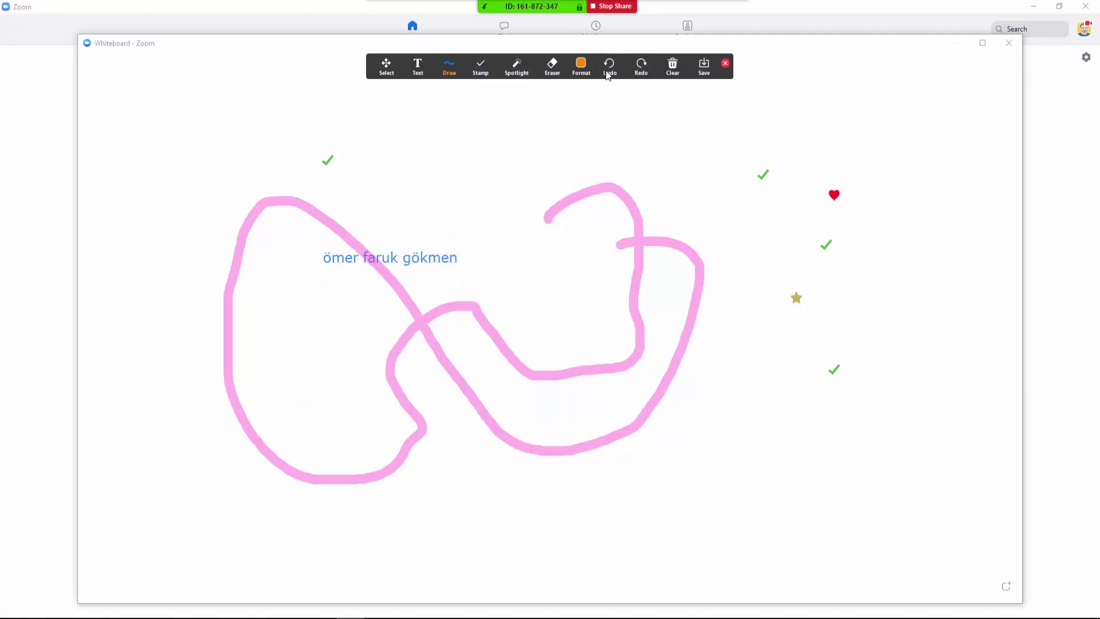
left_click(608, 75)
Step: Clear all drawings from the whiteboard and stop sharing it
left_click(672, 74)
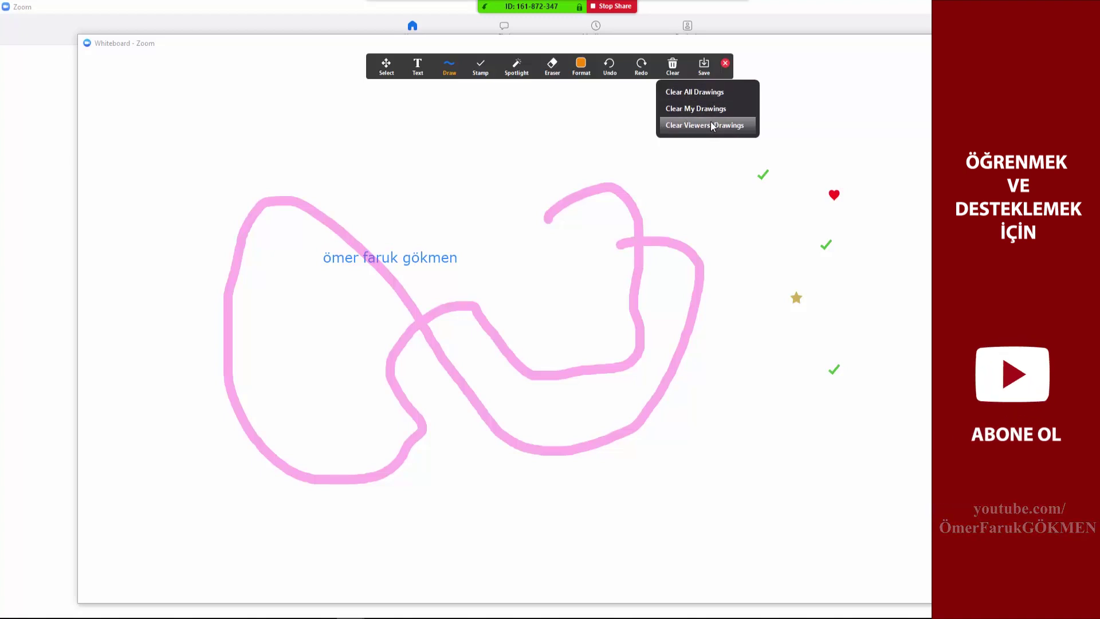
left_click(695, 95)
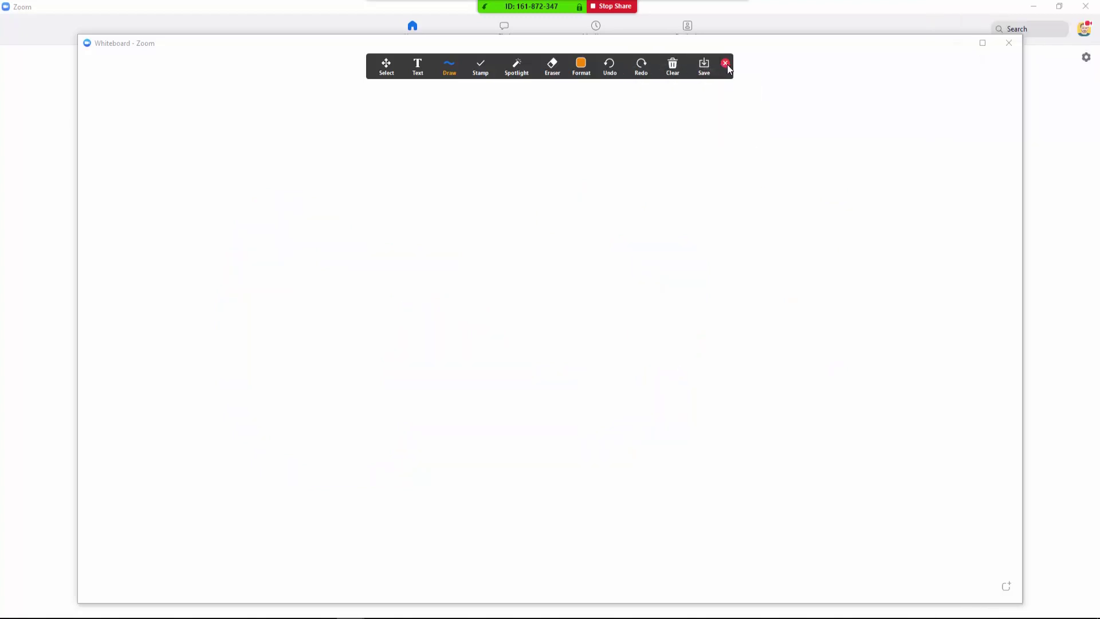
left_click(727, 65)
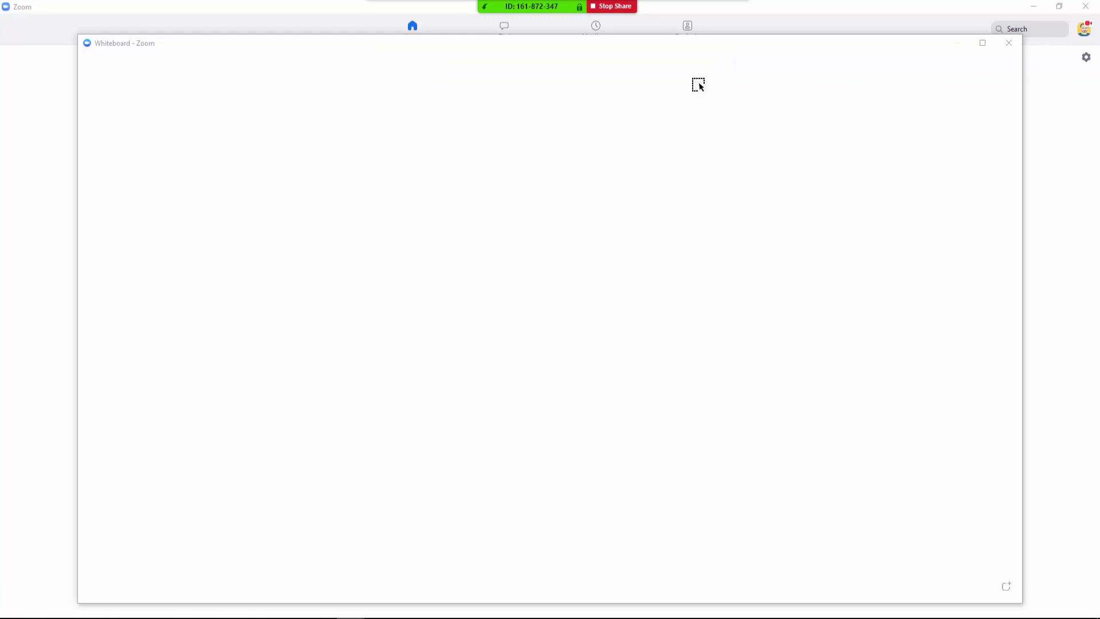
left_click(614, 7)
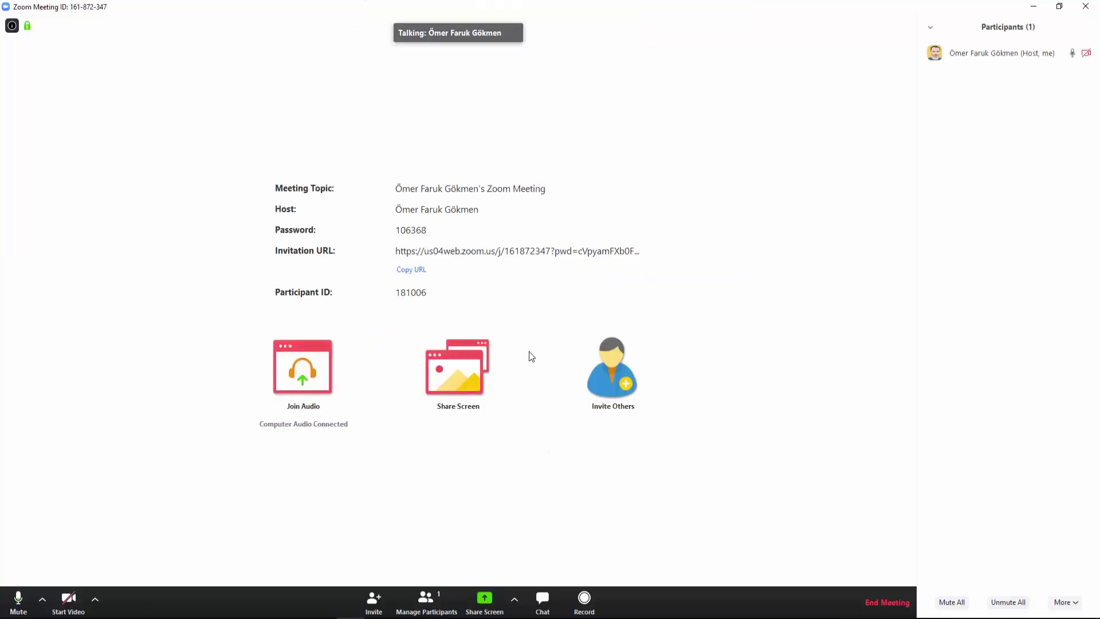
Step: Review the whiteboard and iPhone/iPad sharing sources, and share only the Recording... application window
left_click(485, 600)
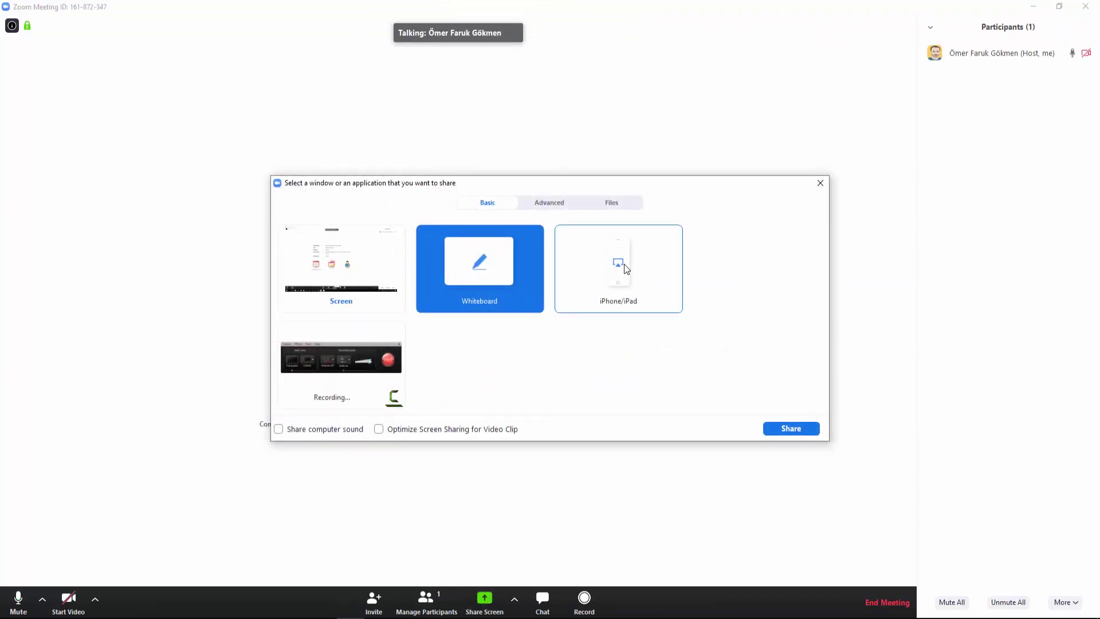
left_click(626, 269)
left_click(479, 264)
left_click(620, 270)
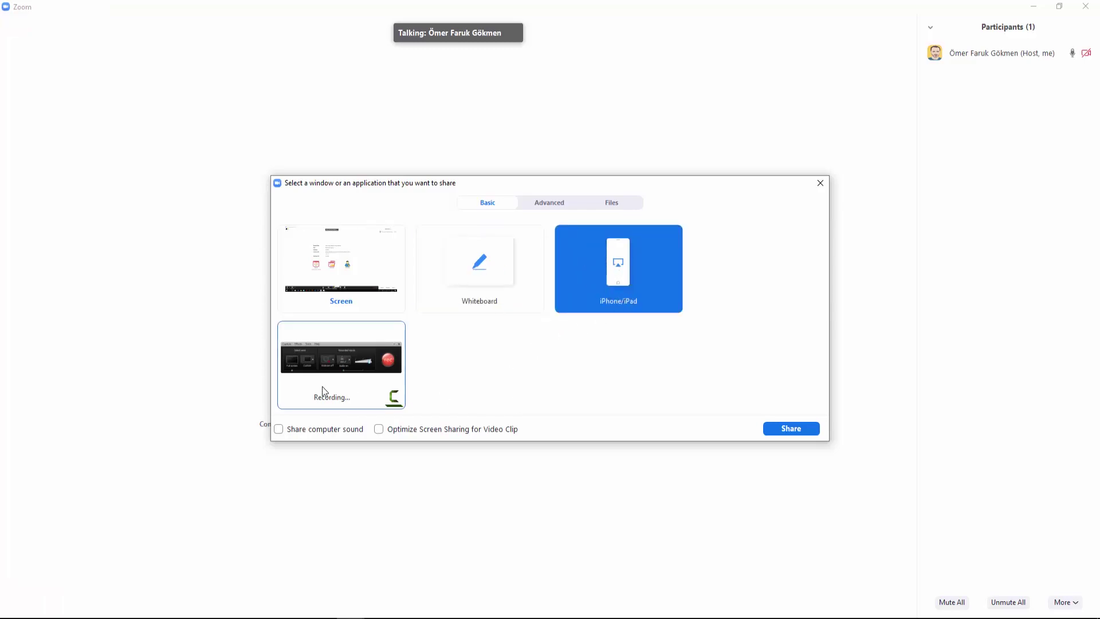
left_click(342, 353)
left_click(786, 429)
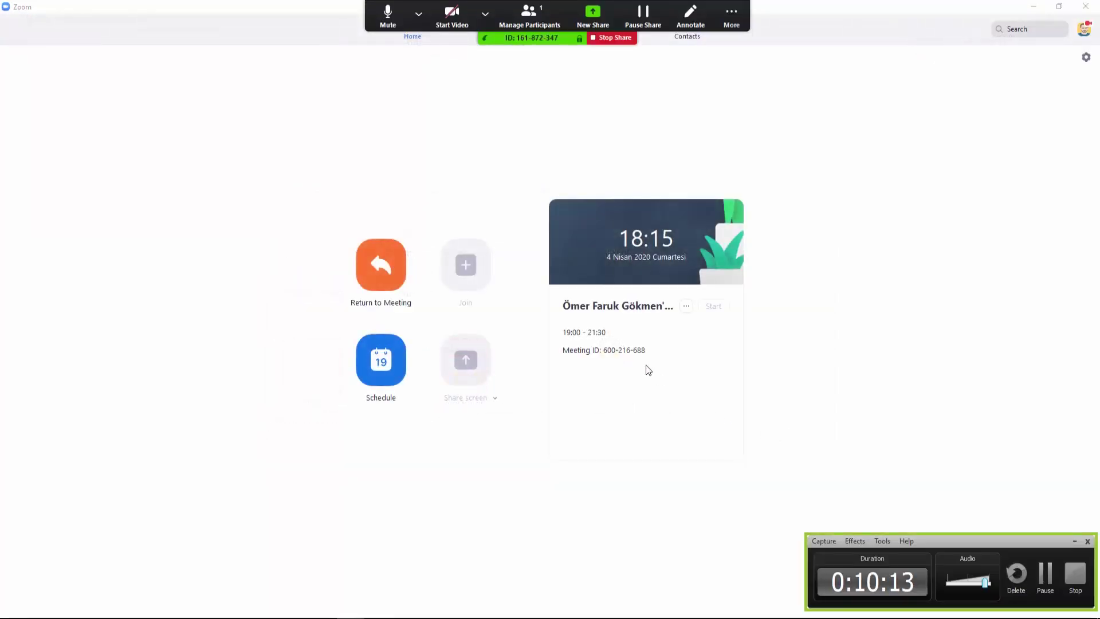
Step: Open and minimize the Bu bilgisayar window on the desktop while only the recorder window is shared, and stop sharing
left_click(1032, 8)
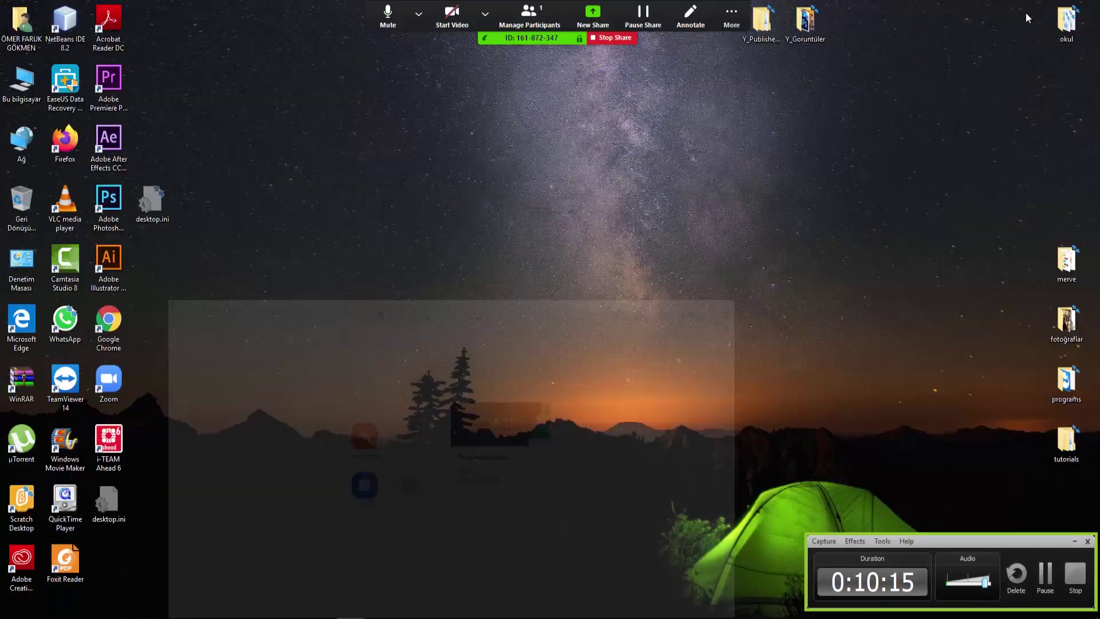
double_click(21, 80)
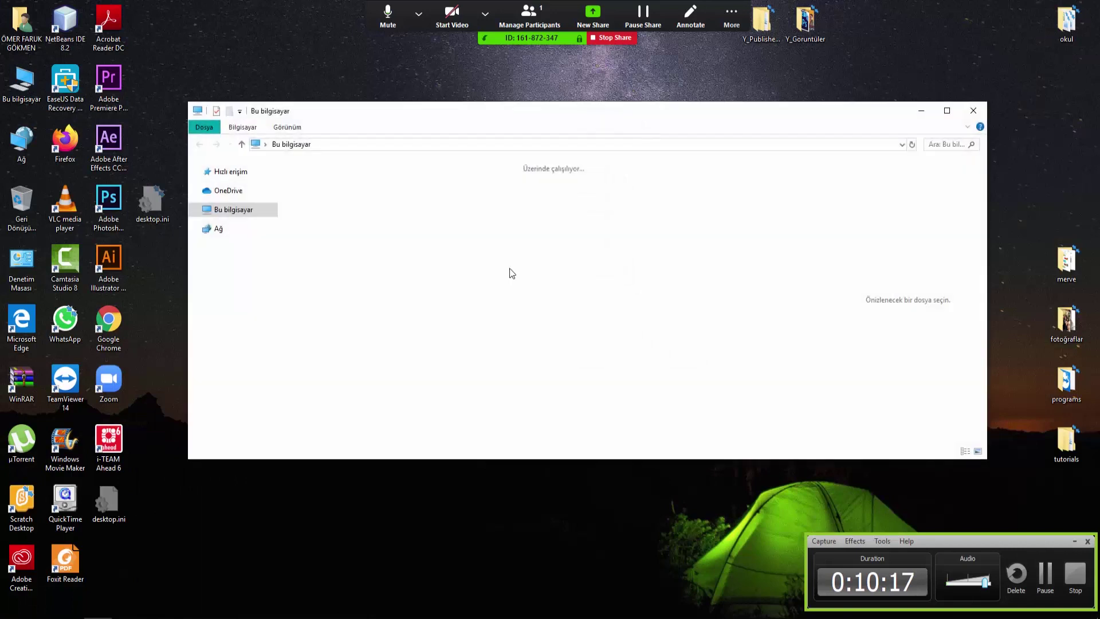
left_click(921, 111)
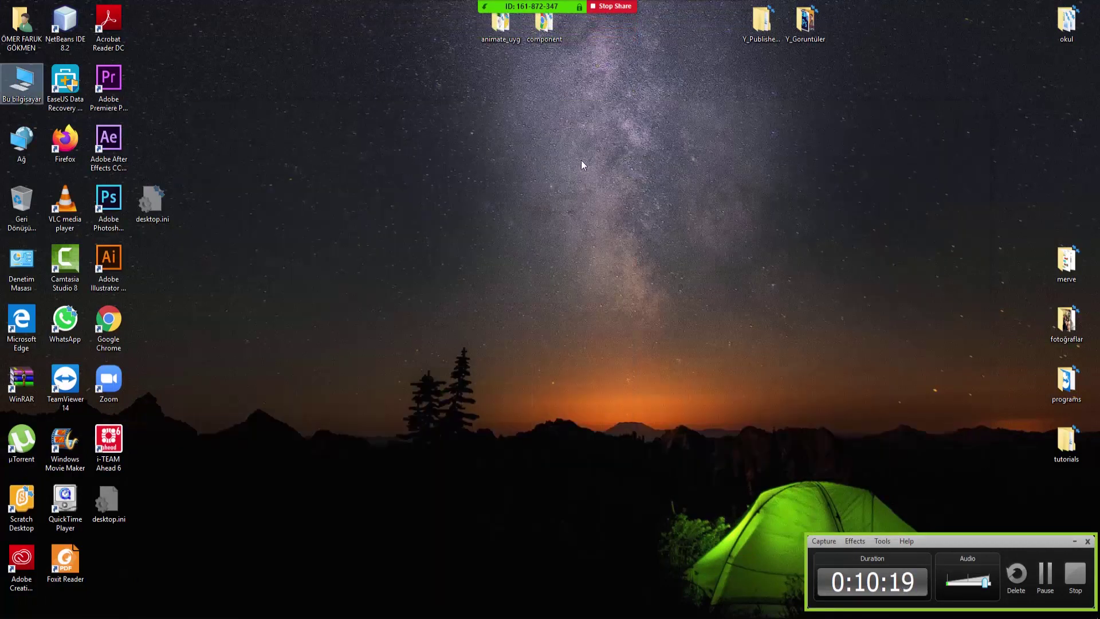
mouse_move(347, 616)
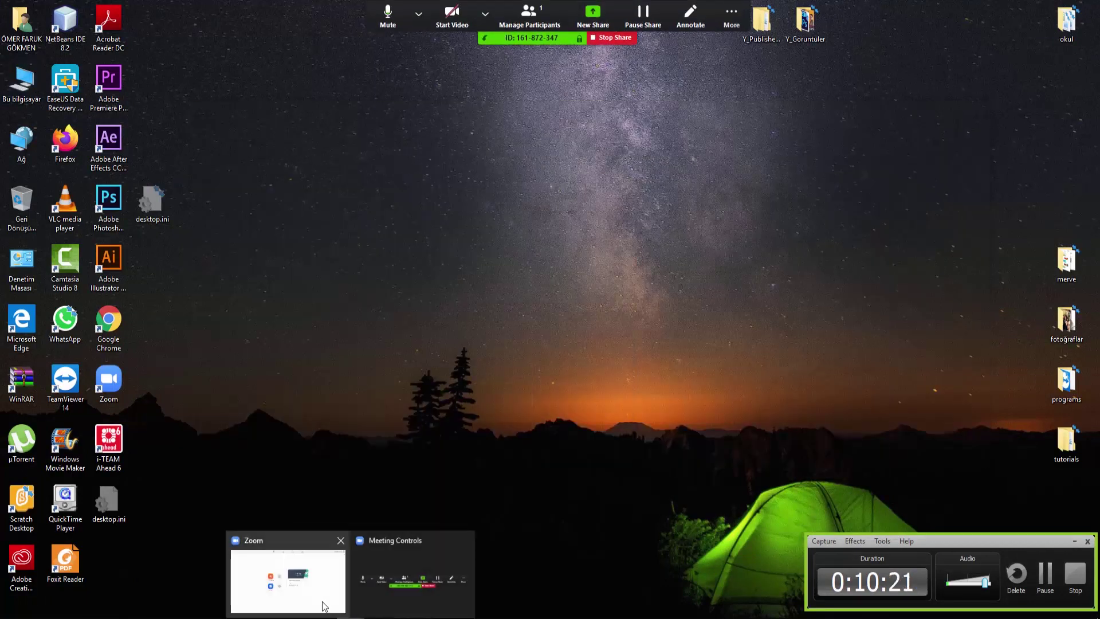
left_click(607, 40)
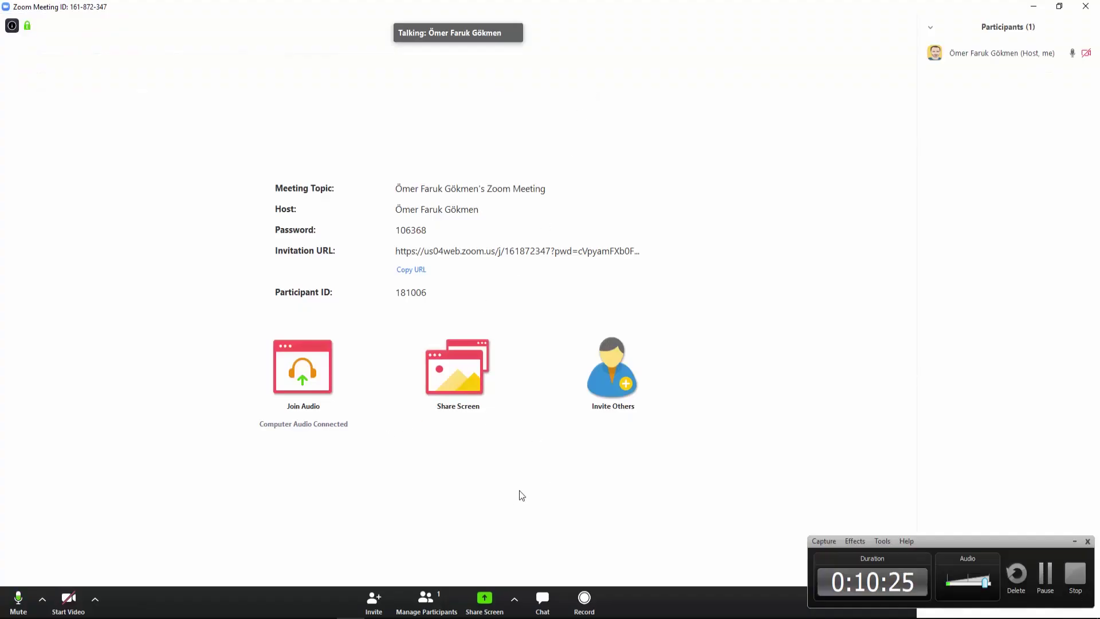
Step: Minimize the recorder window and open the group chat of the meeting
left_click(1074, 541)
left_click(542, 599)
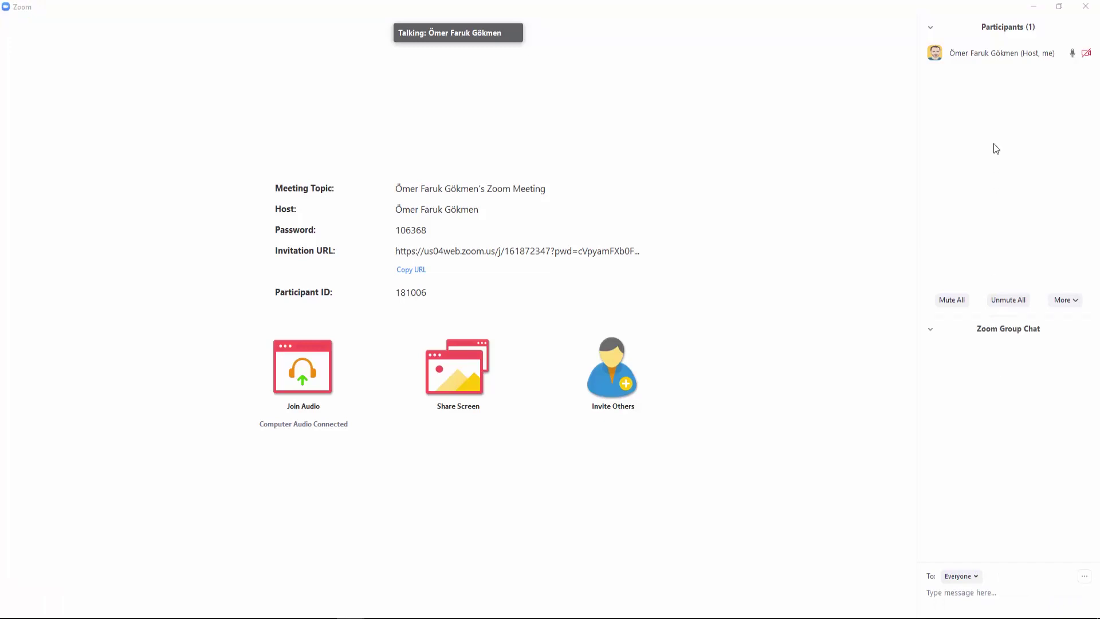
Step: Send the message "Merhaba" to everyone in the meeting's group chat
left_click(969, 577)
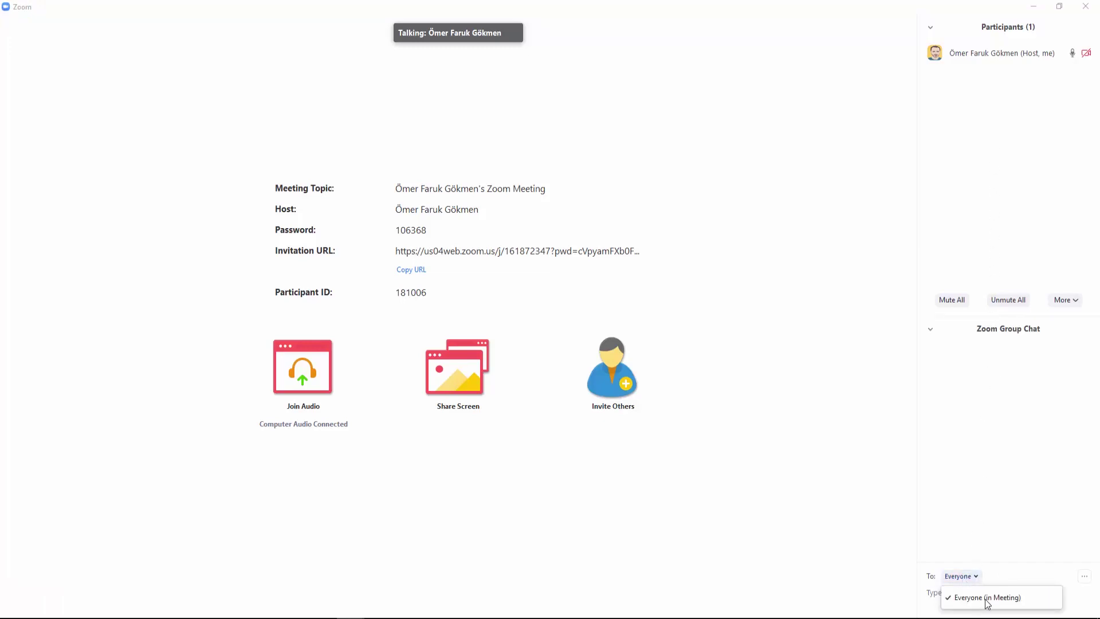
left_click(965, 582)
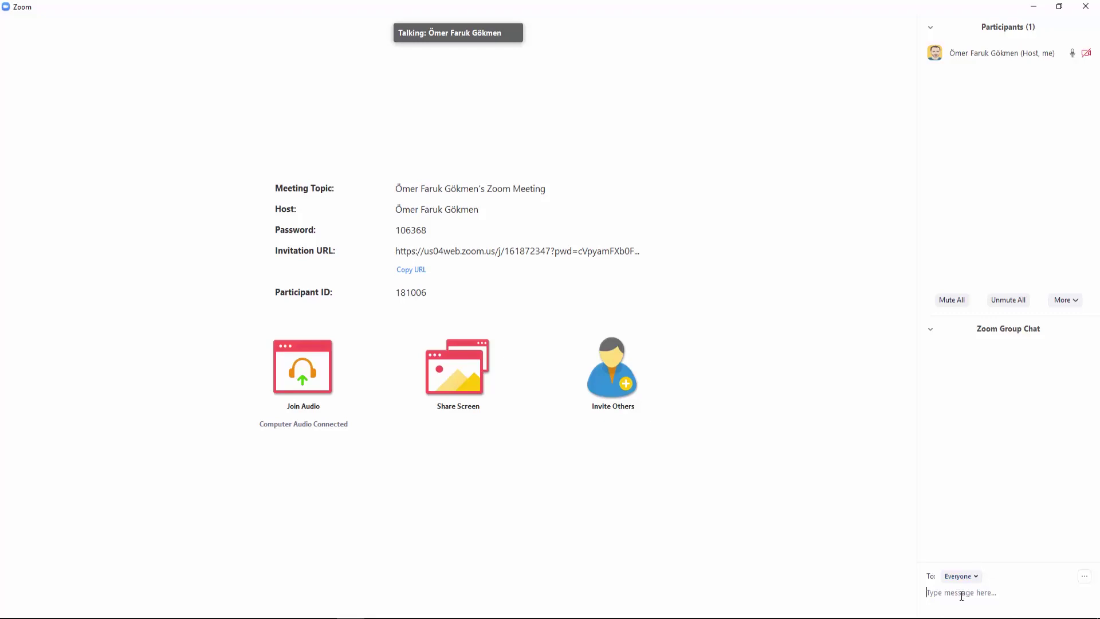
type("Merhaba")
key("Return")
Step: Check which recipients the group chat offers and look through the additional options for managing all participants
left_click(974, 576)
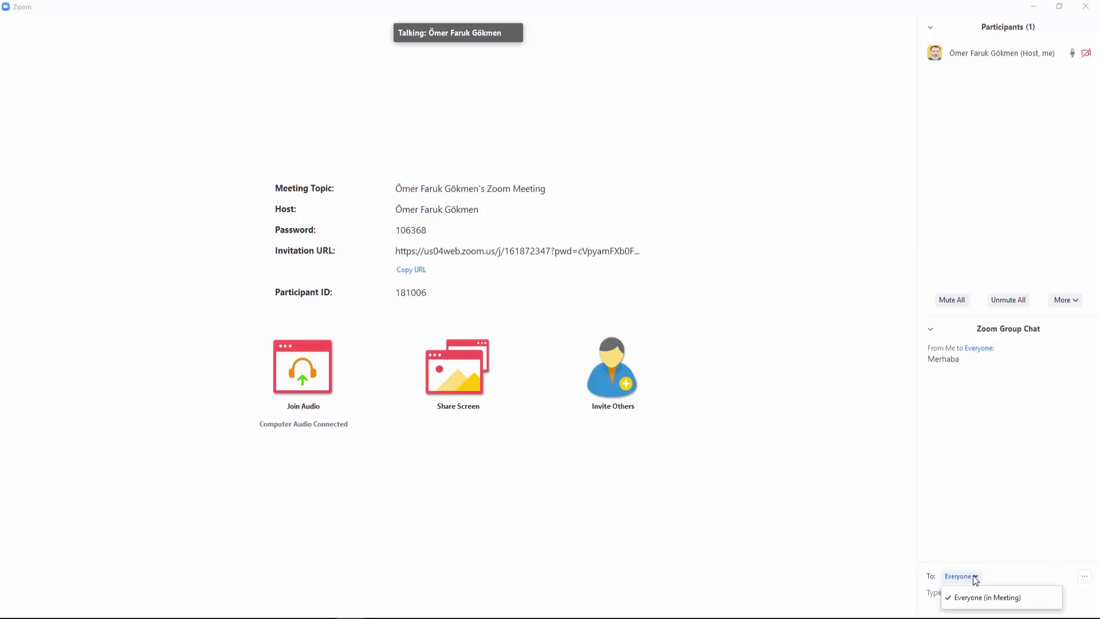
left_click(968, 455)
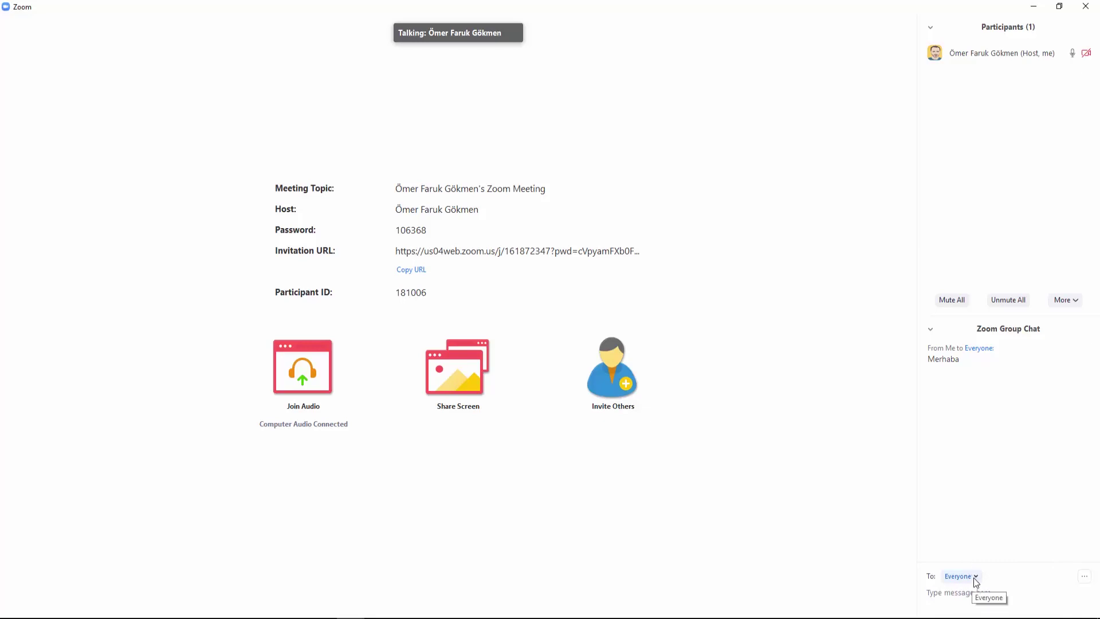
left_click(974, 578)
left_click(964, 468)
left_click(1063, 300)
left_click(1027, 241)
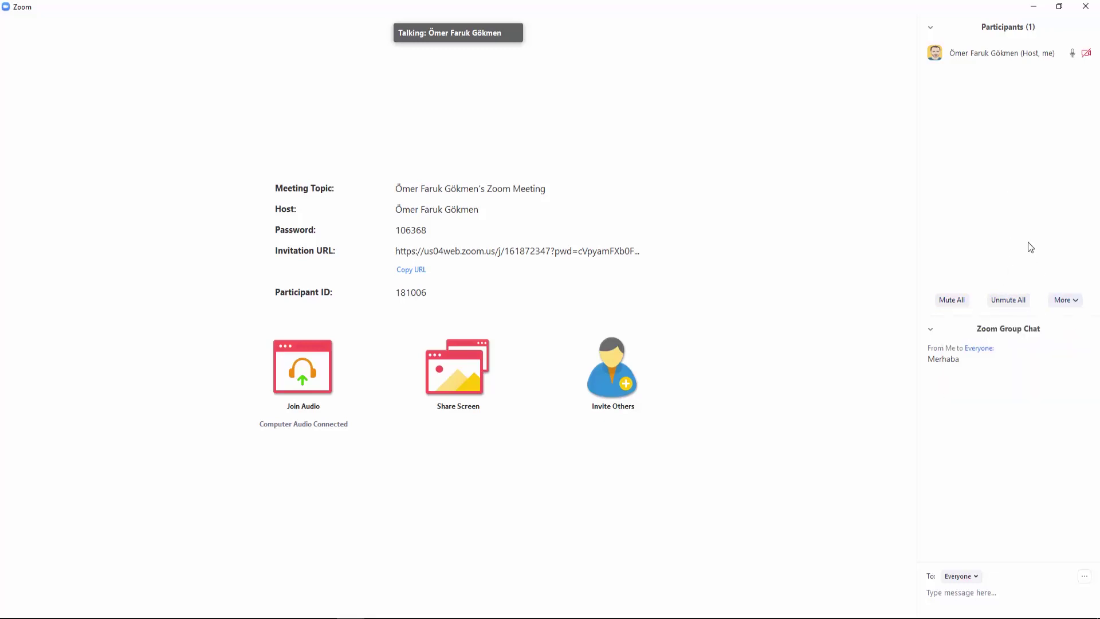
Step: Review the options for saving the chat and limiting whom participants can chat with, and close the group chat
left_click(1085, 578)
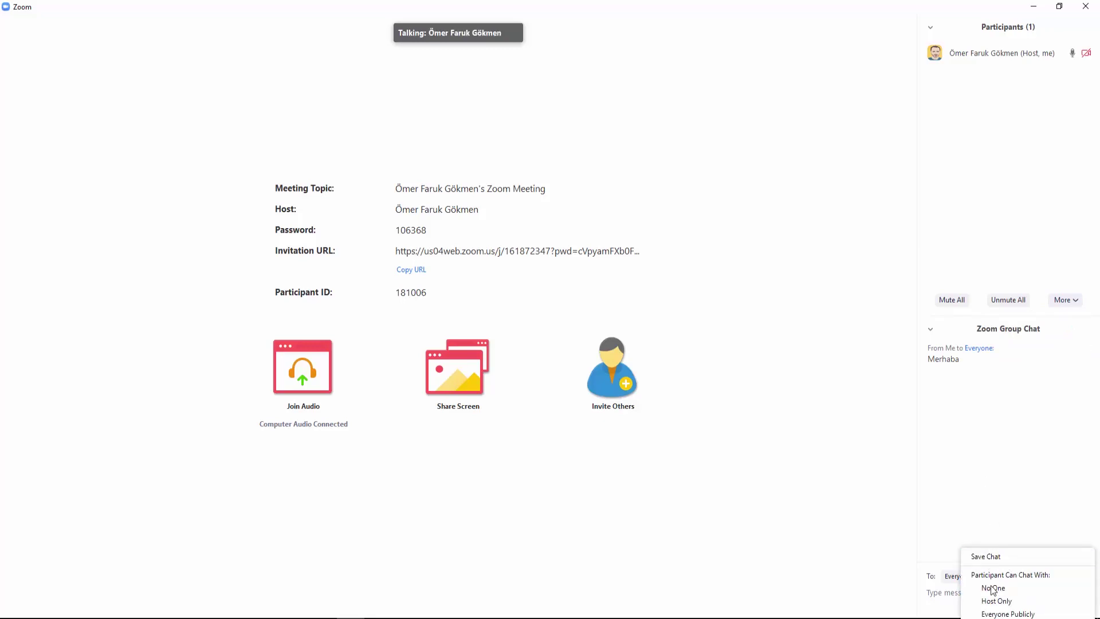
left_click(975, 465)
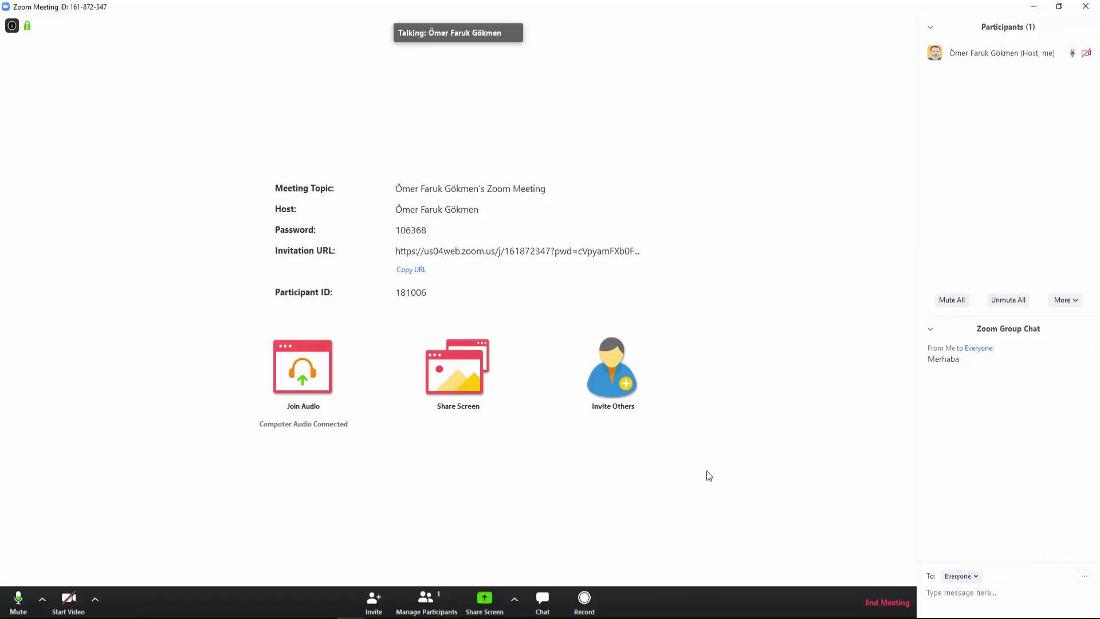
left_click(542, 599)
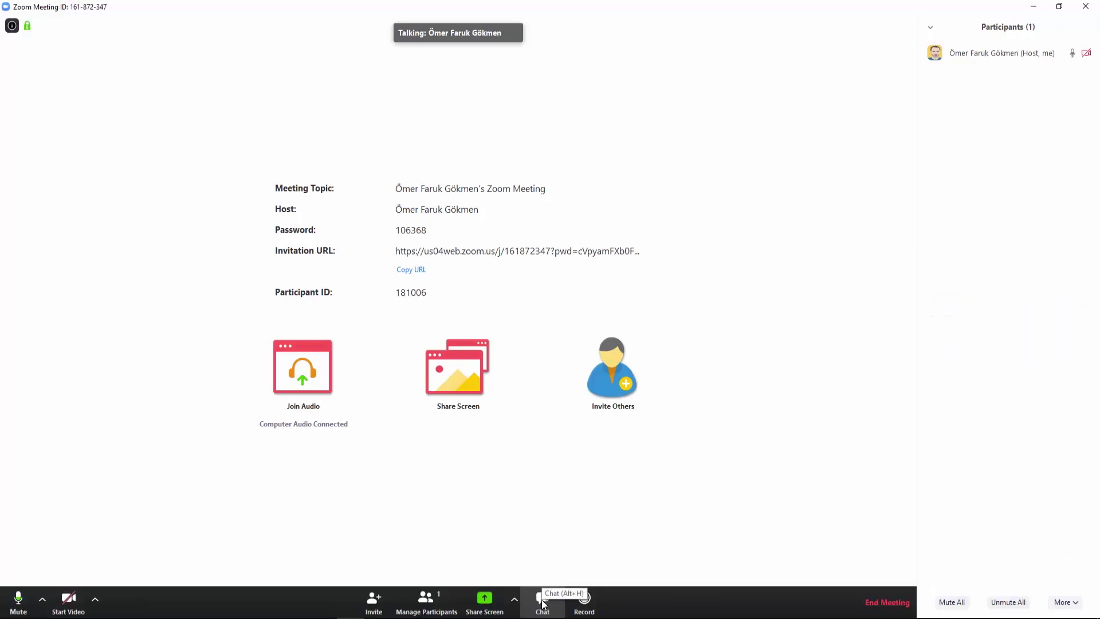
Step: Start recording the meeting and stop the recording
left_click(583, 606)
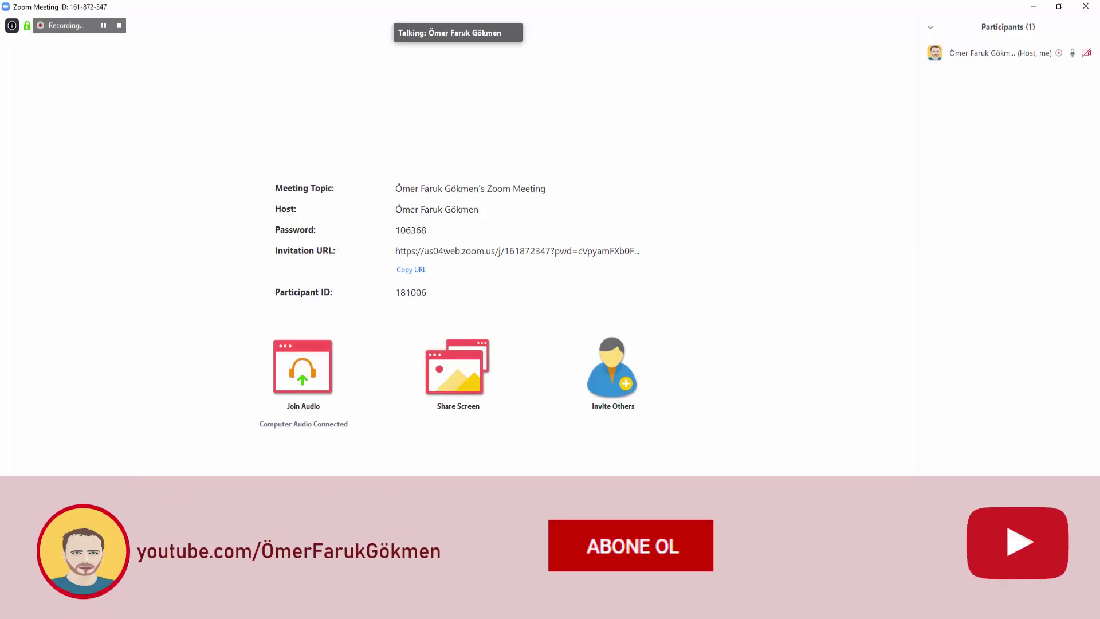
left_click(120, 26)
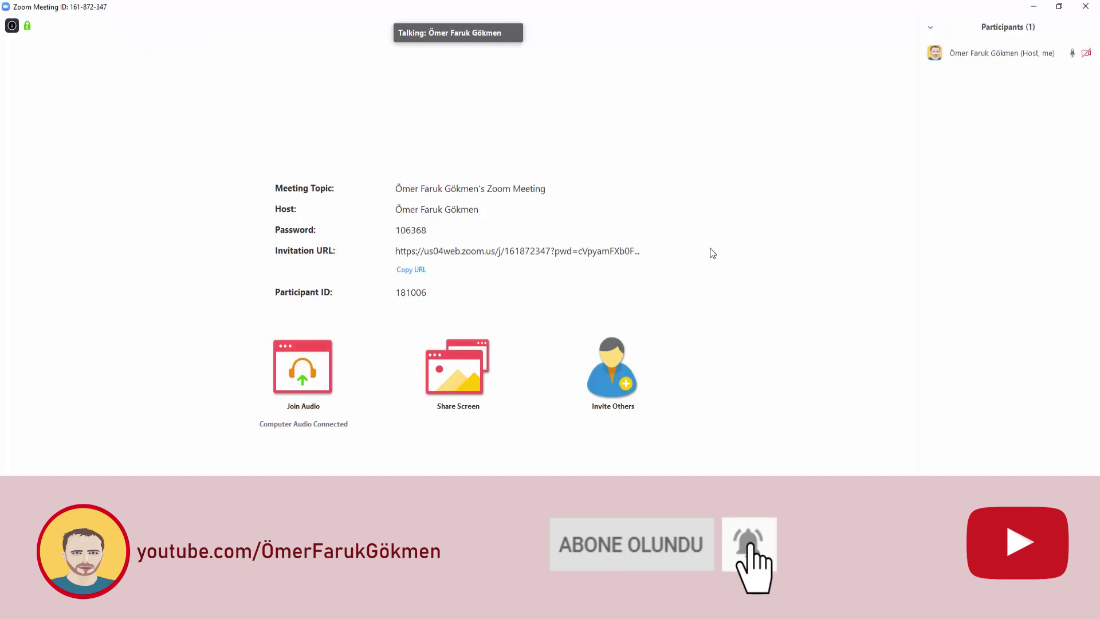
mouse_move(645, 273)
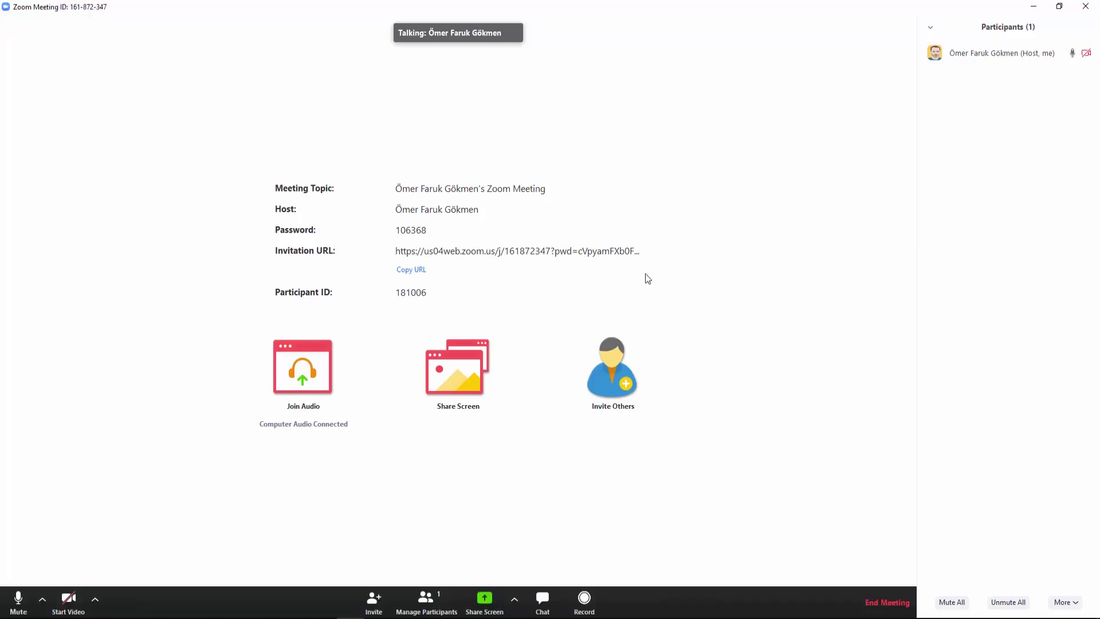